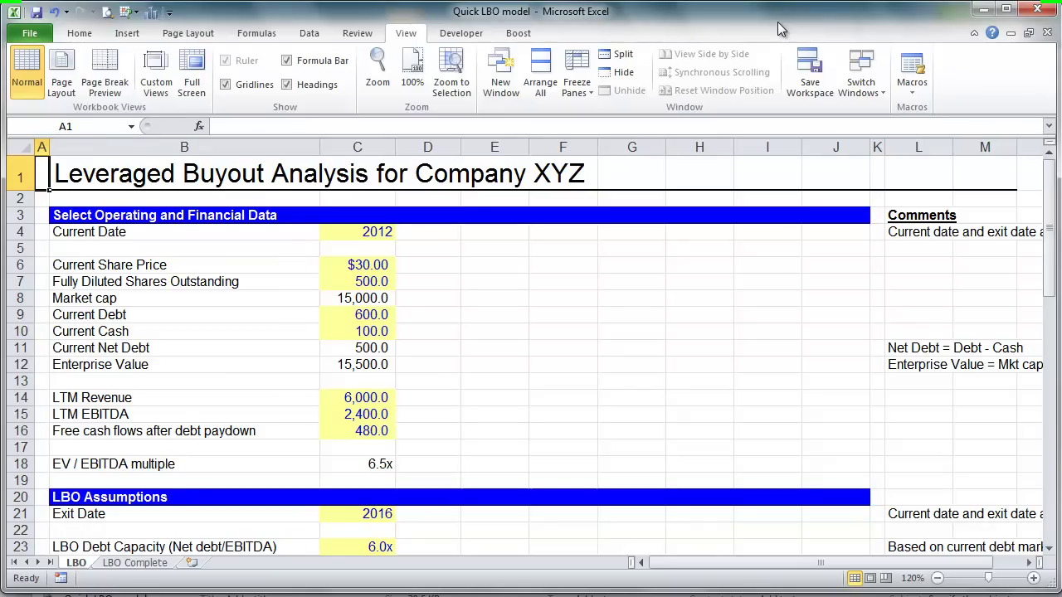
- Review the company's operating and financial inputs, from the current date and share price down to LTM EBITDA
key("Down")
key("Down")
key("Down")
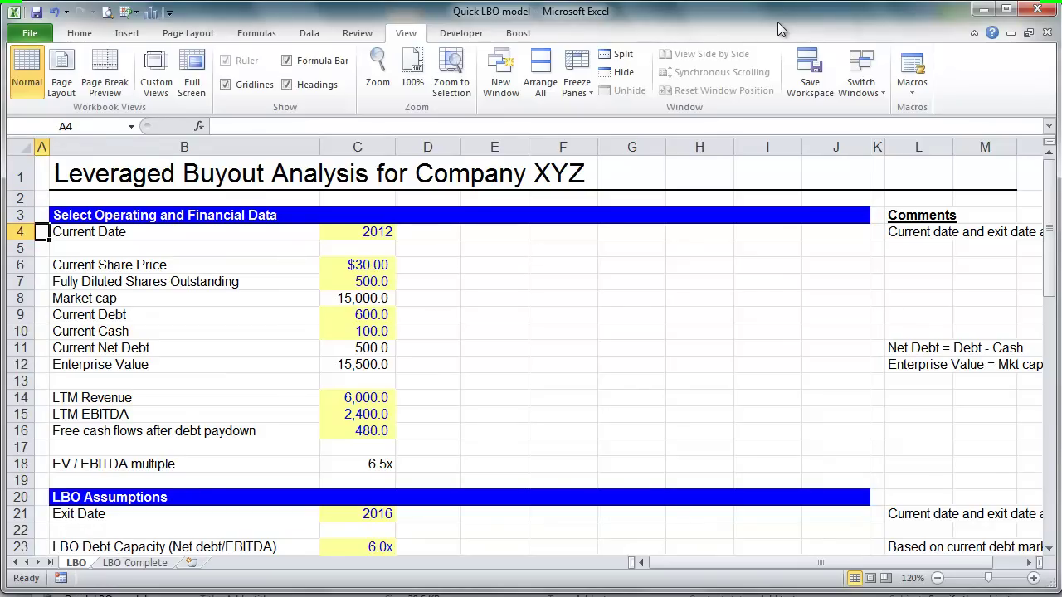
key("Right")
key("Right")
key("Down")
key("Down")
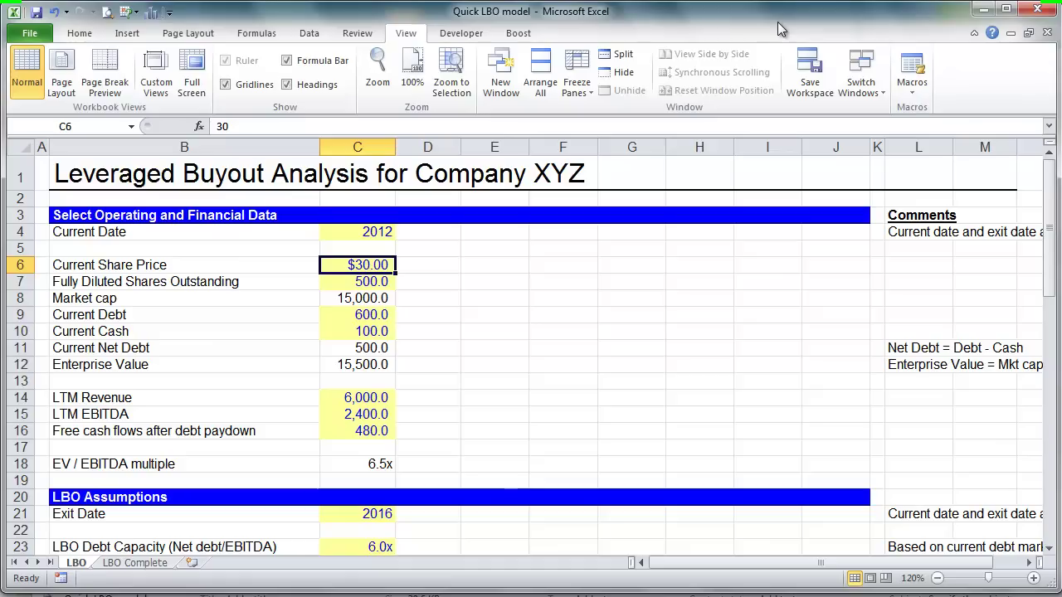
key("Down")
key("Down")
key("Down")
key("Down")
key("Down")
key("Down")
key("Down")
key("Down")
key("Down")
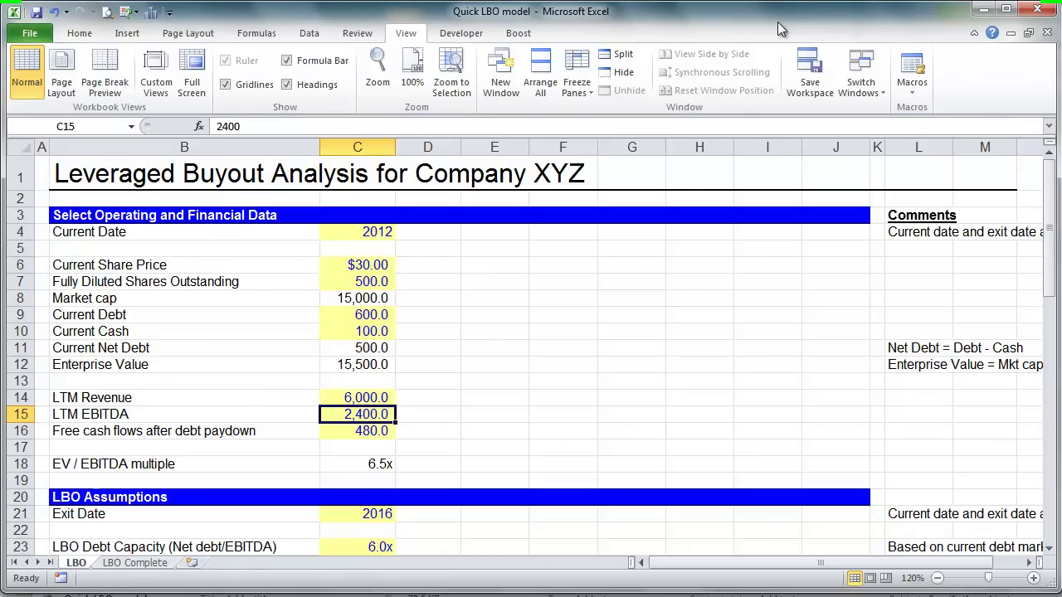
- Examine the LBO Assumptions, from the exit date through debt capacity and exit multiple to the sponsor's required equity return
key("Down")
key("Down")
key("Down")
key("Down")
key("Down")
key("Down")
key("Down")
key("Down")
key("Down")
key("Down")
key("Down")
key("Down")
key("Down")
key("Down")
key("Down")
key("Down")
key("Down")
key("Down")
key("Down")
key("Down")
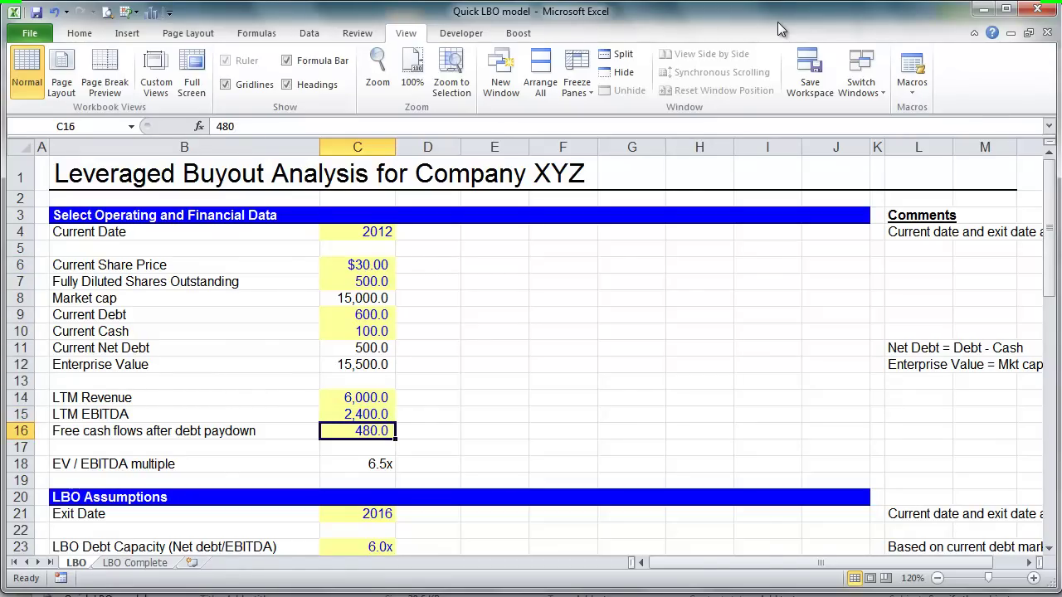
key("Up")
key("Up")
key("Up")
key("Up")
key("Up")
key("Up")
key("Up")
key("Up")
key("Up")
key("Up")
key("Up")
key("Up")
key("Up")
key("Up")
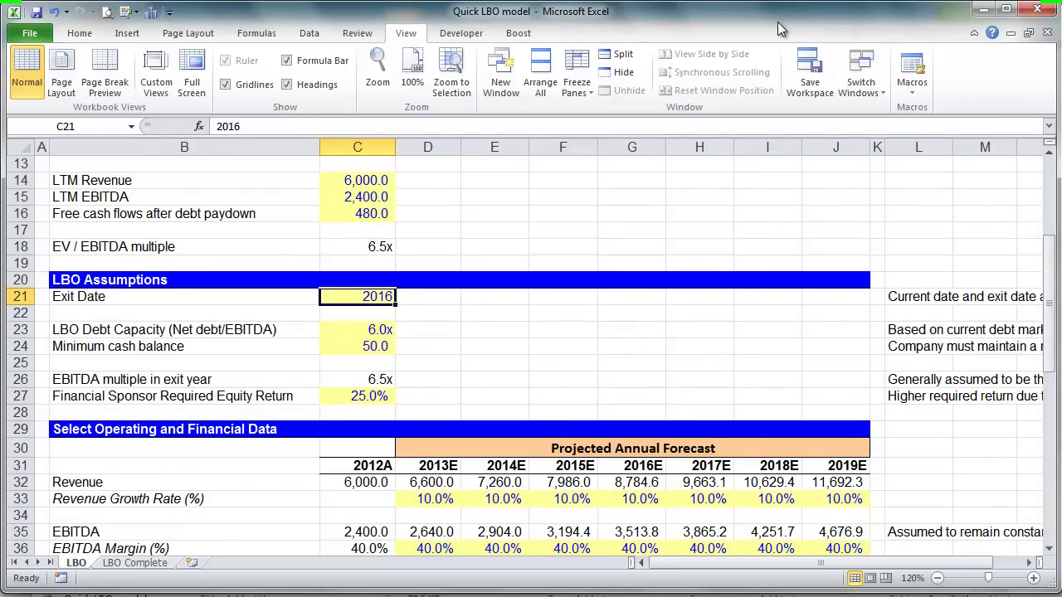
key("Down")
key("Down")
key("Down")
key("Down")
key("Down")
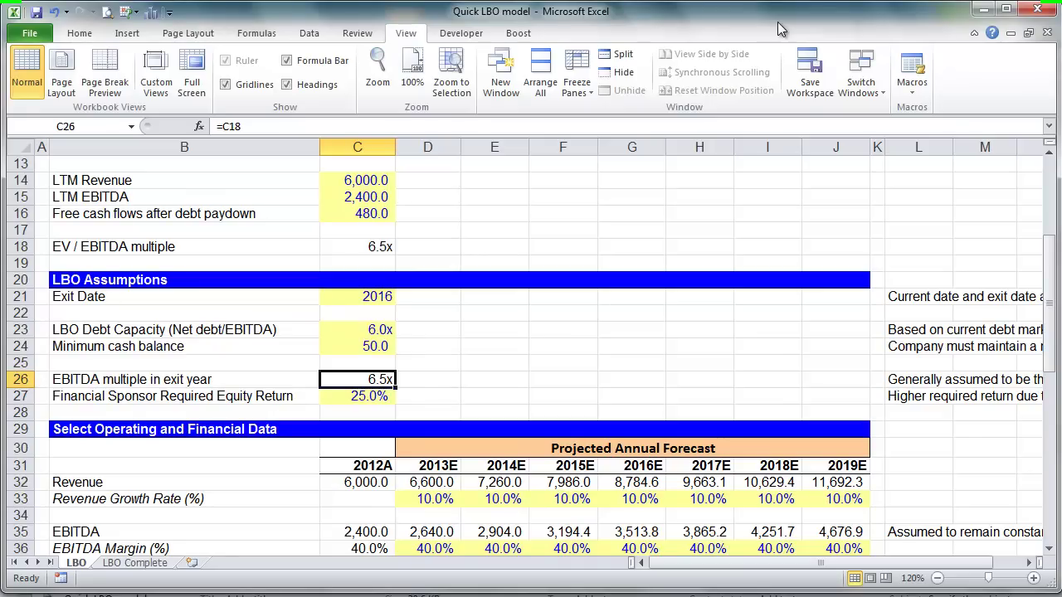
key("Down")
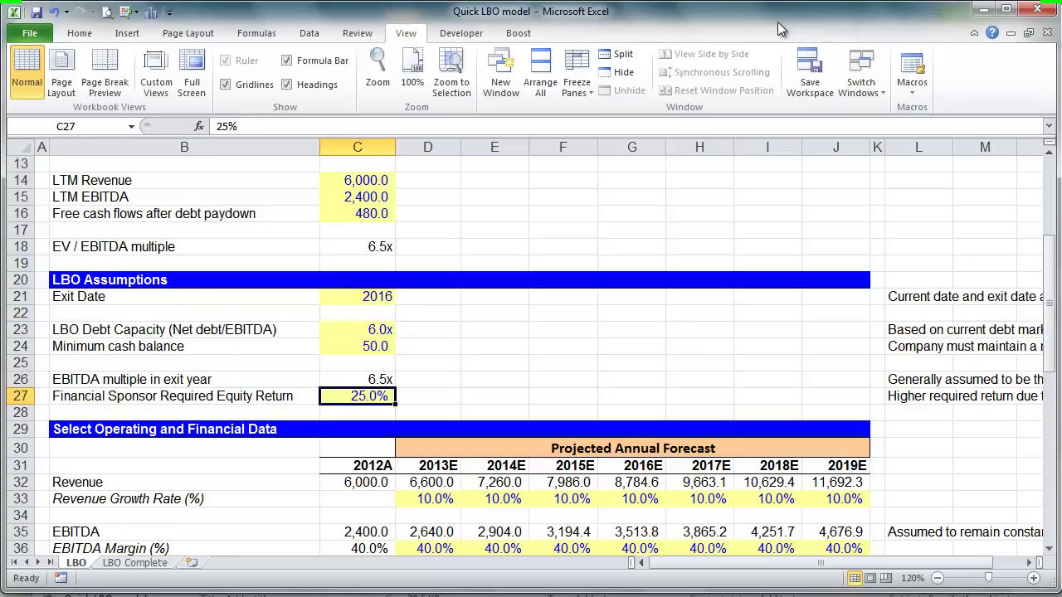
- Look over the projected annual forecast, starting with the revenue and revenue growth rate rows
key("Down")
key("Down")
key("Down")
key("Down")
key("Down")
key("Down")
key("Down")
key("Down")
key("Down")
key("Down")
key("Down")
key("Down")
key("Down")
key("Down")
key("Down")
key("Down")
key("Down")
key("Down")
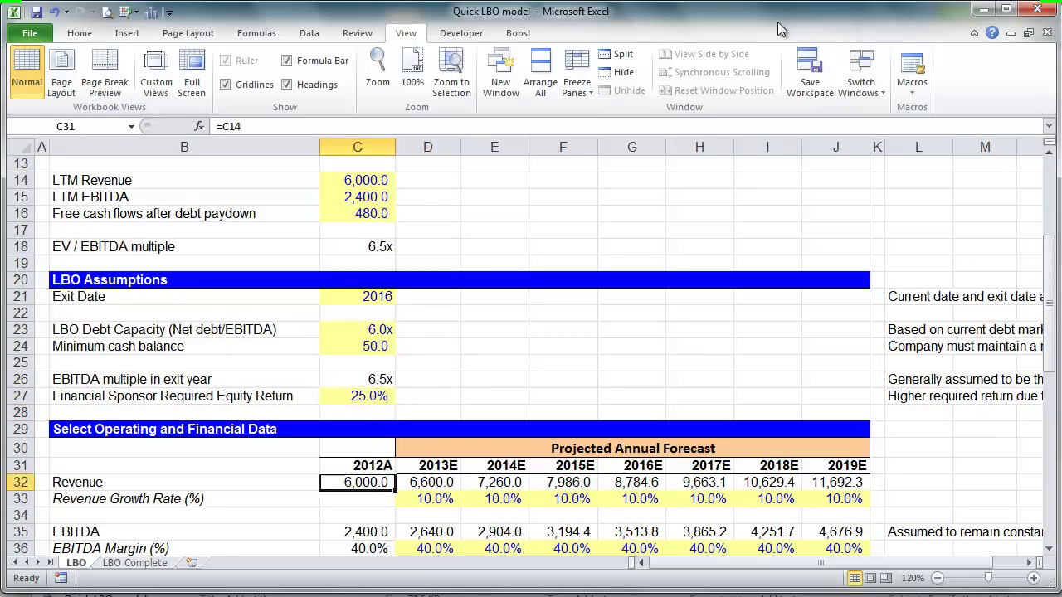
key("Down")
key("Down")
key("Down")
key("Up")
key("Up")
key("Up")
key("Up")
key("Up")
key("Up")
key("Up")
key("Up")
key("Up")
key("Up")
key("Up")
key("Up")
key("Up")
key("Up")
key("Up")
key("Up")
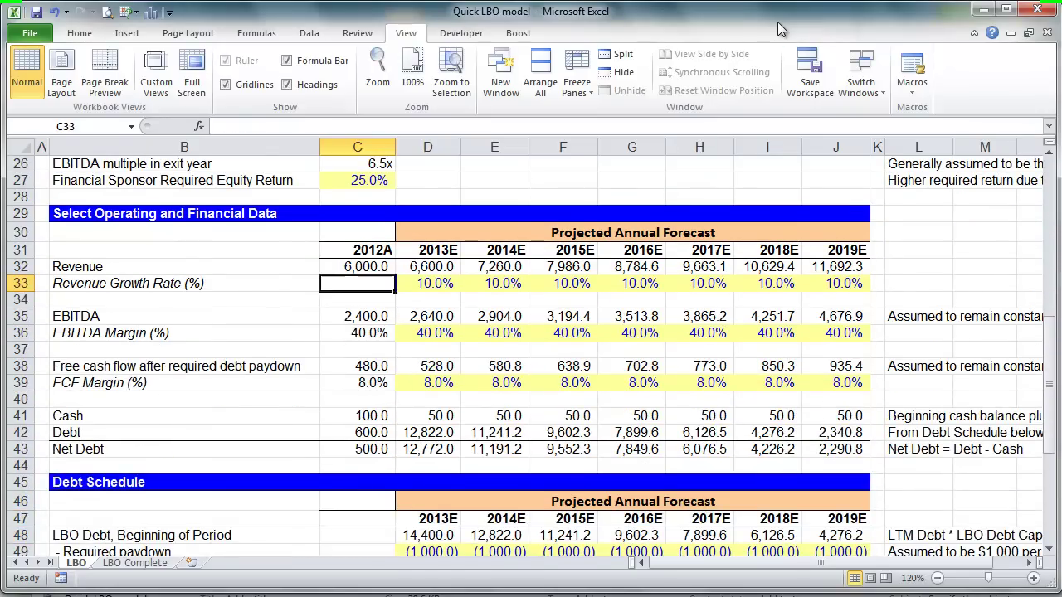
- Review the forecast's EBITDA, free cash flow, cash and debt rows
key("Down")
key("Down")
key("Down")
key("Down")
key("Down")
key("Down")
key("Down")
key("Down")
key("Down")
key("Down")
key("Down")
key("Up")
key("Up")
- Examine the Debt Schedule's 2013E beginning LBO debt and required paydown
key("Right")
key("Down")
key("Down")
key("Down")
key("Down")
key("Down")
key("Down")
key("Down")
key("Down")
key("Down")
key("Down")
key("Down")
key("Down")
key("Down")
key("Down")
key("Down")
key("Down")
key("Down")
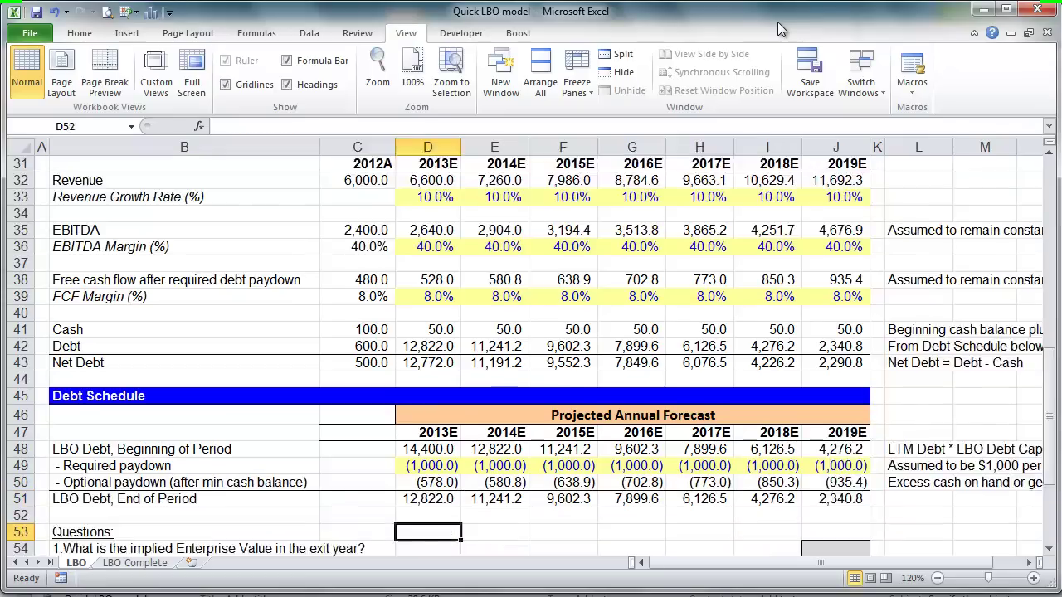
key("Up")
key("Up")
key("Up")
key("Up")
key("Up")
key("Up")
key("Up")
key("Up")
key("Up")
key("Up")
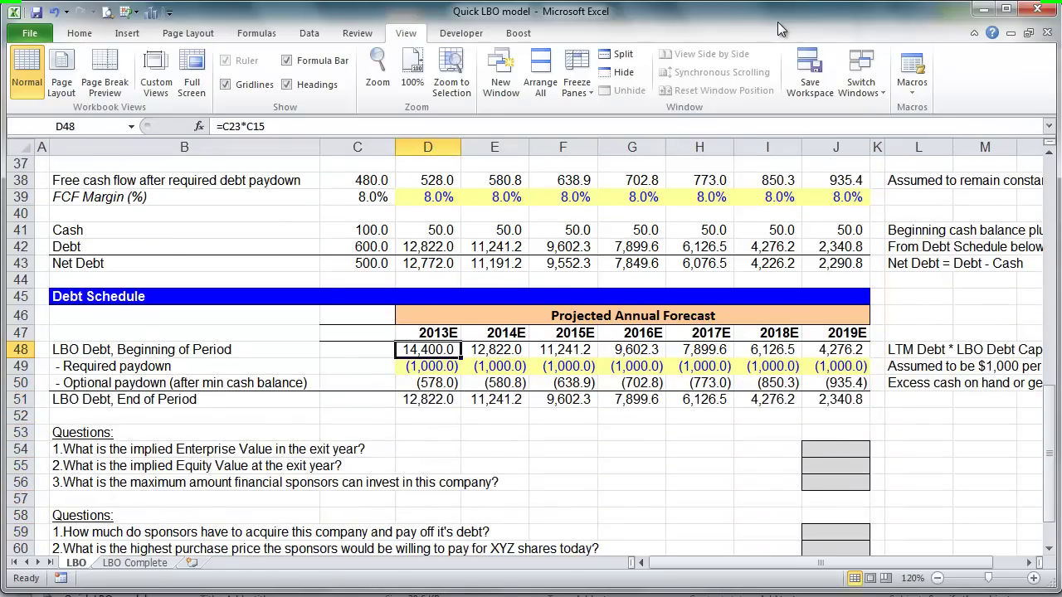
key("Down")
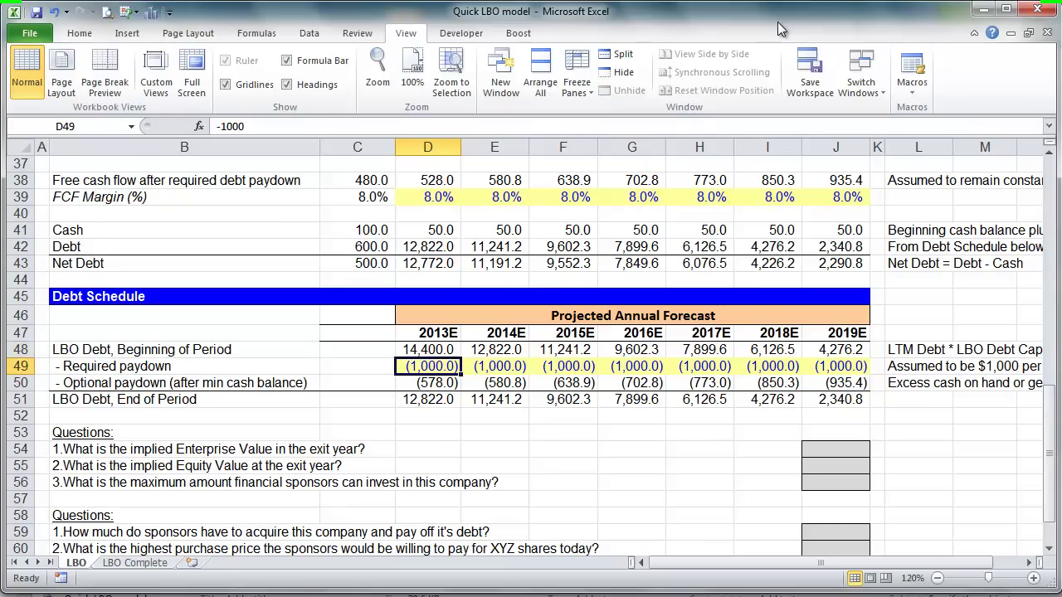
- Inspect the formula behind the 2013E optional paydown in the Debt Schedule
key("Down")
key("F2")
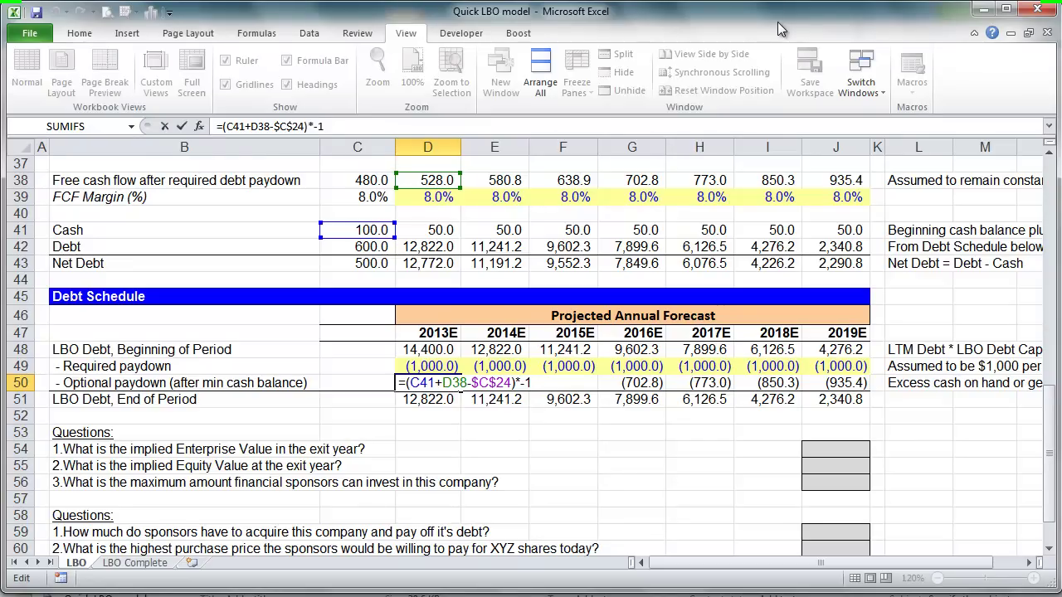
key("ctrl+Return")
- Read the valuation and purchase price questions below the Debt Schedule
key("Left")
key("Left")
key("Left")
key("Down")
key("Down")
key("Down")
key("Down")
key("Down")
key("Down")
key("Down")
key("Down")
key("Down")
key("Down")
key("Down")
key("Down")
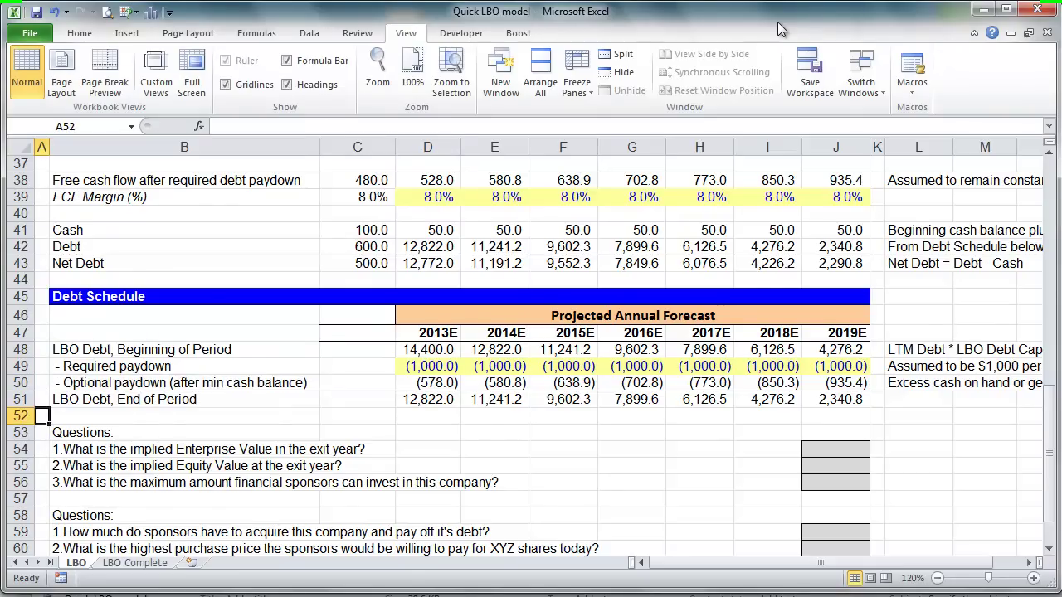
- Split the LBO sheet between rows 51 and 52 so the questions stay visible beneath the model
key("Up")
key("Up")
key("Up")
key("Up")
key("Up")
key("Up")
key("Up")
key("Up")
key("Up")
key("Up")
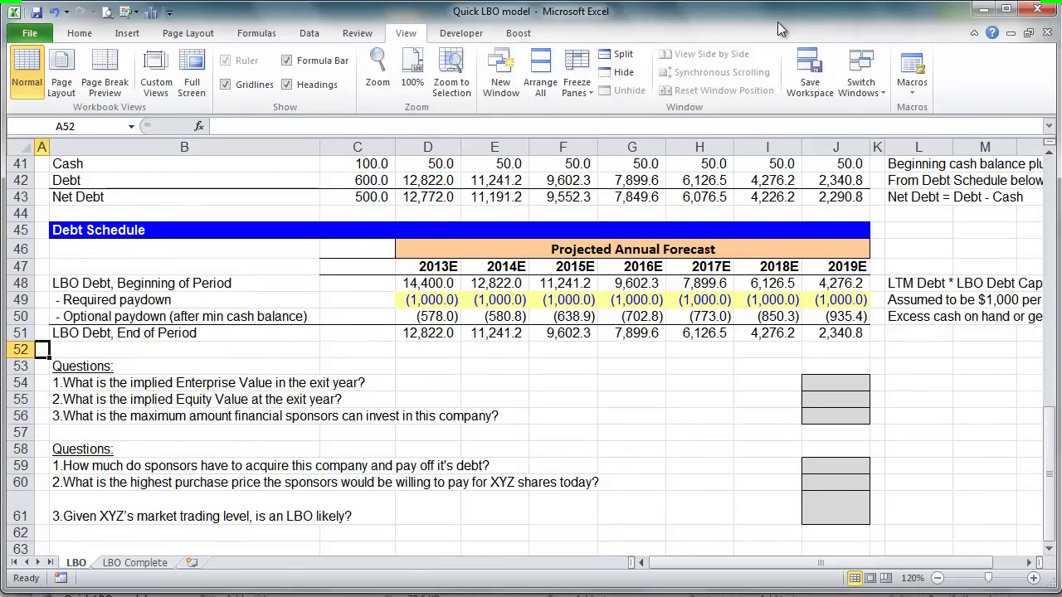
key("alt+w")
key("s")
key("F6")
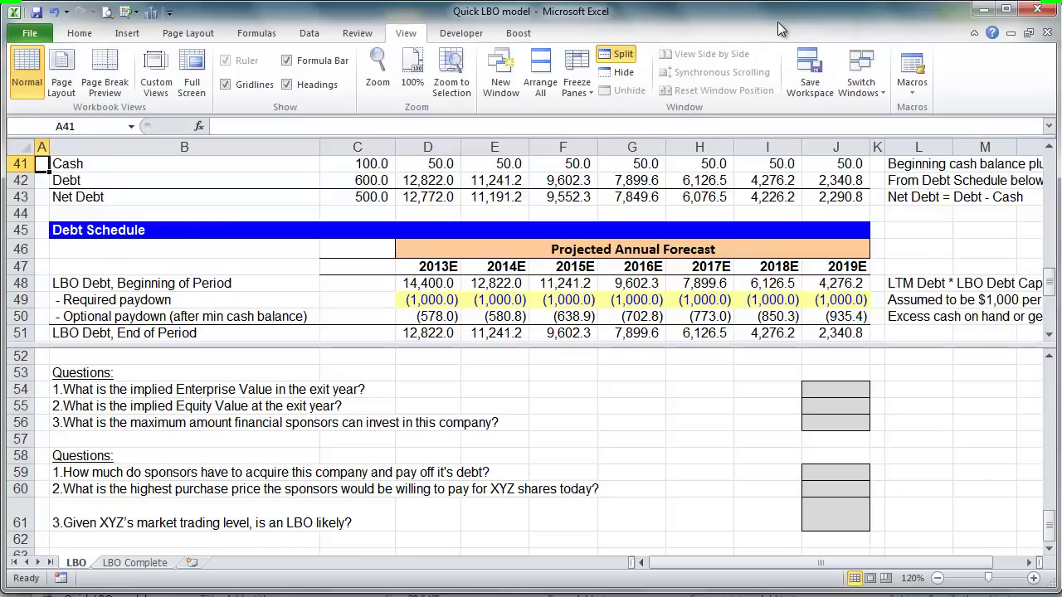
- Examine the LBO Assumptions down to the Financial Sponsor Required Equity Return while keeping the questions in view
key("ctrl+Home")
key("Down")
key("Down")
key("Down")
key("Down")
key("Down")
key("Down")
key("Down")
key("Down")
key("Down")
key("Down")
key("Down")
key("Down")
key("Down")
key("Down")
key("Down")
key("Down")
key("Down")
key("Down")
key("Down")
key("Down")
key("Down")
key("Down")
key("Down")
key("Down")
key("Down")
key("Down")
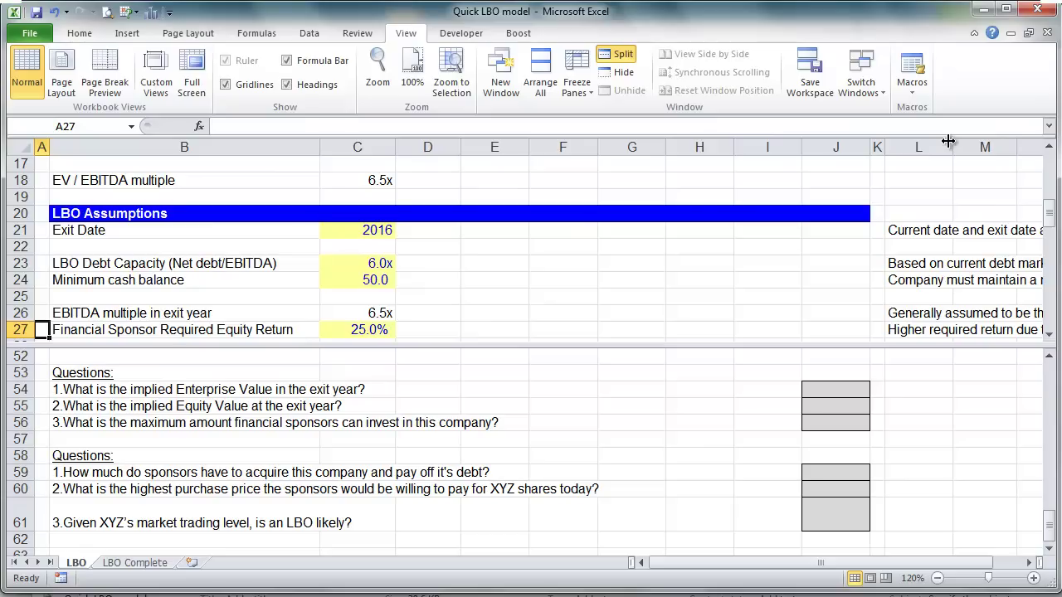
- Start the exit-year Enterprise Value formula in J54 with a reference to the exit-year EBITDA multiple in C26
key("F6")
key("Down")
key("Down")
key("Right")
key("Right")
key("Right")
key("Right")
key("Right")
key("Right")
key("Right")
key("Right")
key("Right")
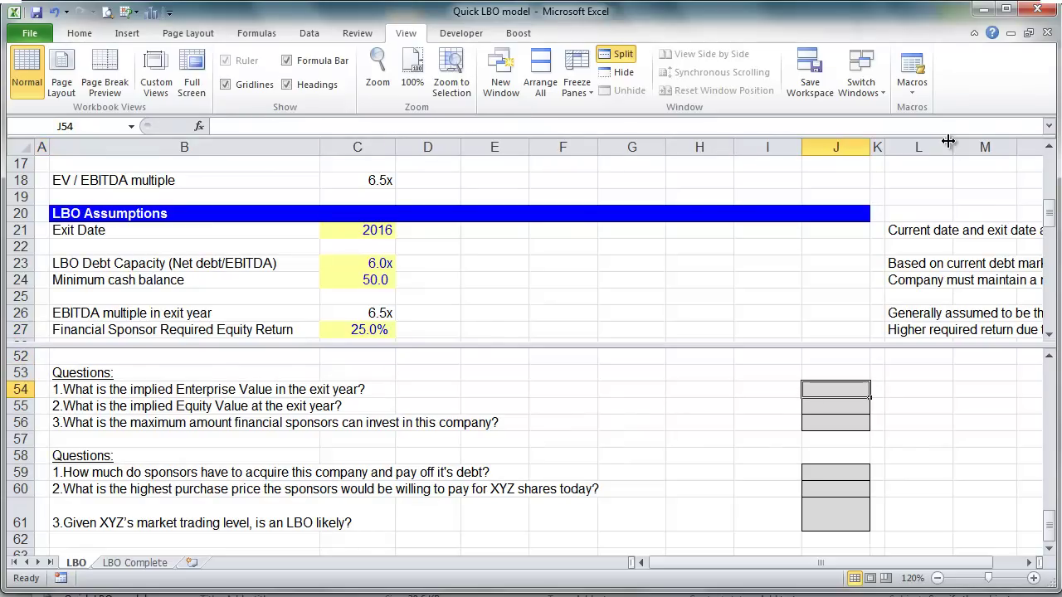
type("=")
key("F6")
key("Down")
key("Down")
key("Down")
key("Down")
key("Down")
key("Down")
key("Down")
key("Down")
key("Down")
key("Right")
key("Right")
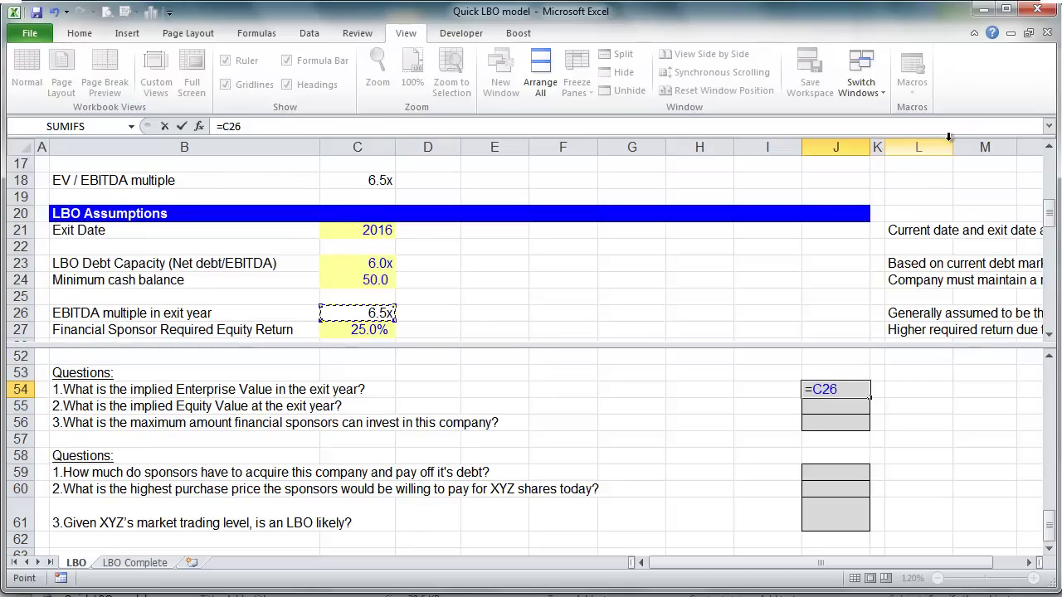
- Complete the Enterprise Value formula as =C26*G35, multiplying by the 2016E EBITDA, and check its cell references
type("*")
key("F6")
key("Down")
key("Down")
key("Down")
key("Down")
key("Down")
key("Down")
key("Down")
key("Down")
key("Down")
key("Down")
key("Down")
key("Down")
key("Down")
key("Down")
key("Down")
key("Down")
key("Down")
key("Down")
key("Down")
key("Down")
key("Down")
key("Up")
key("Up")
key("Up")
key("Right")
key("Right")
key("Right")
key("Right")
key("Right")
key("Right")
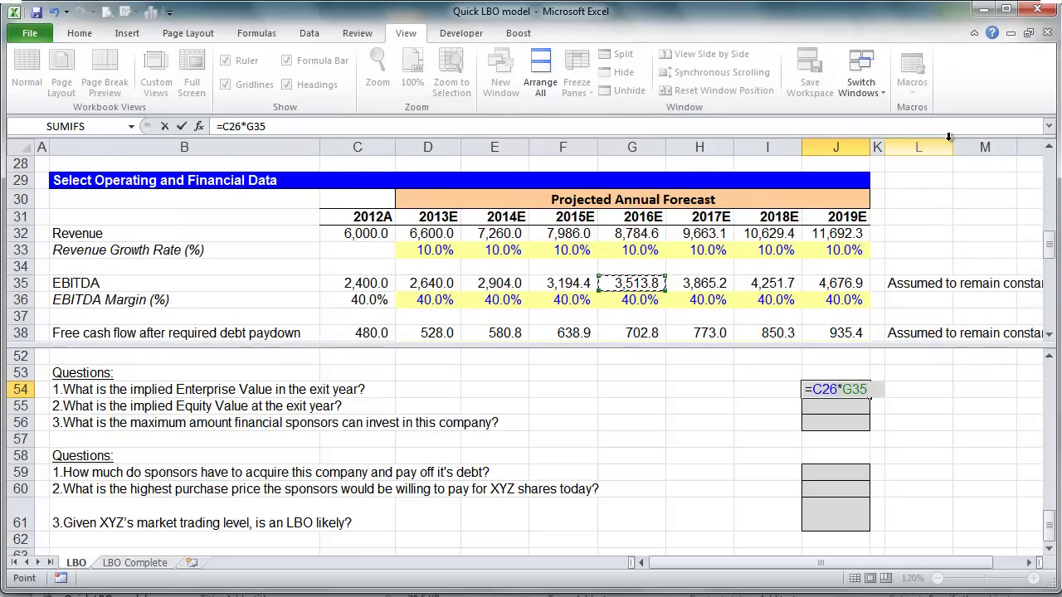
key("ctrl+Return")
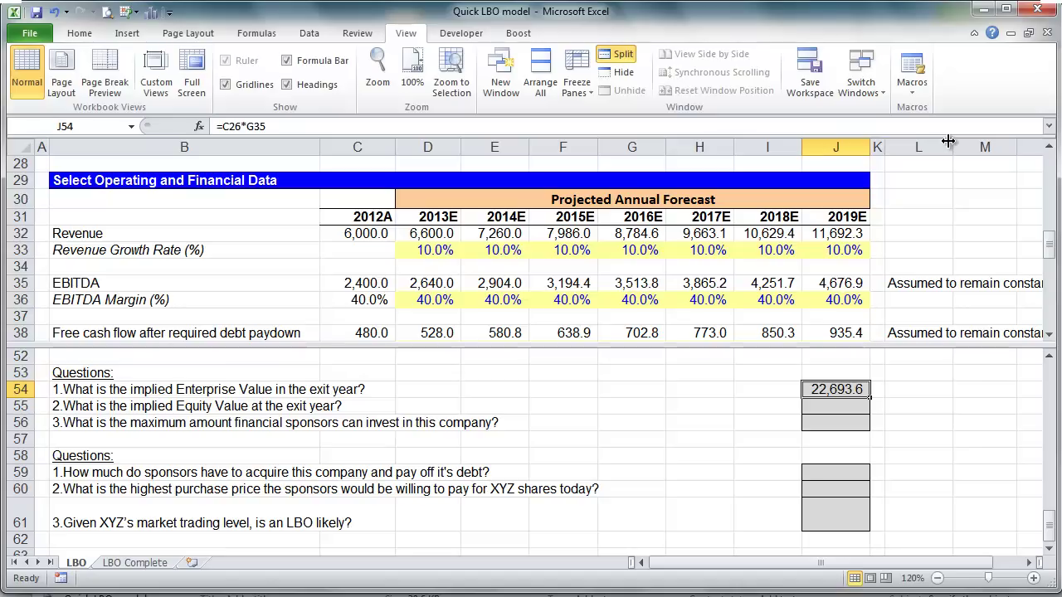
key("F2")
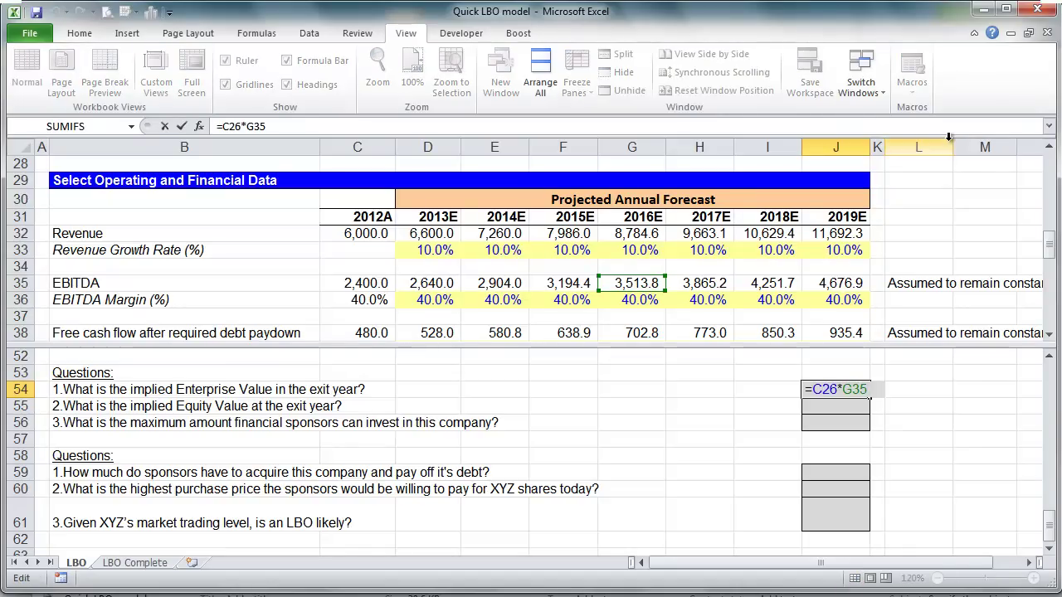
key("Escape")
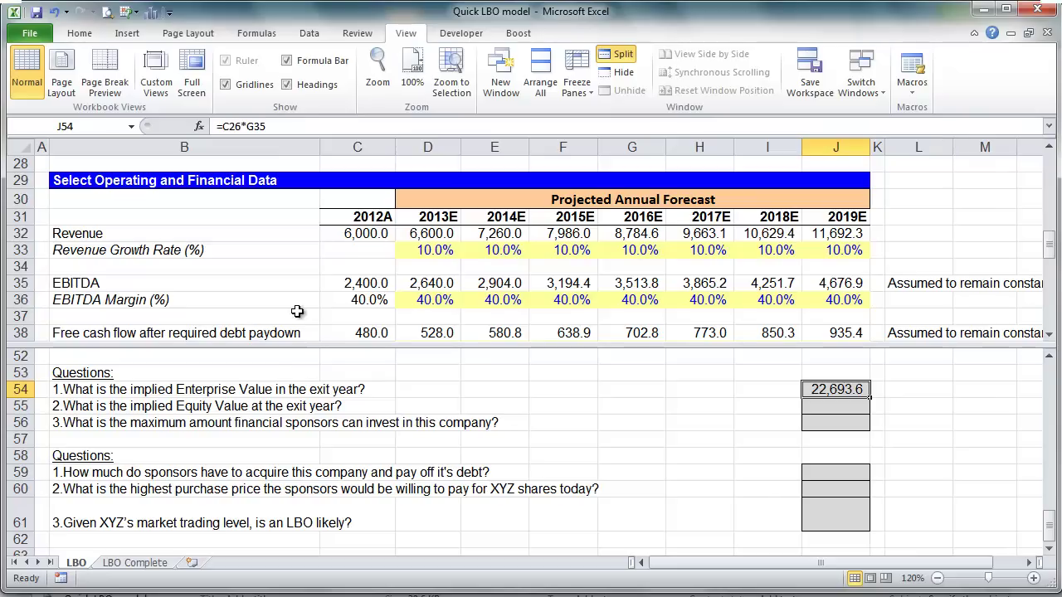
- Start the exit-year Equity Value formula in J55 with the implied Enterprise Value in J54 and a minus sign
left_click(428, 404)
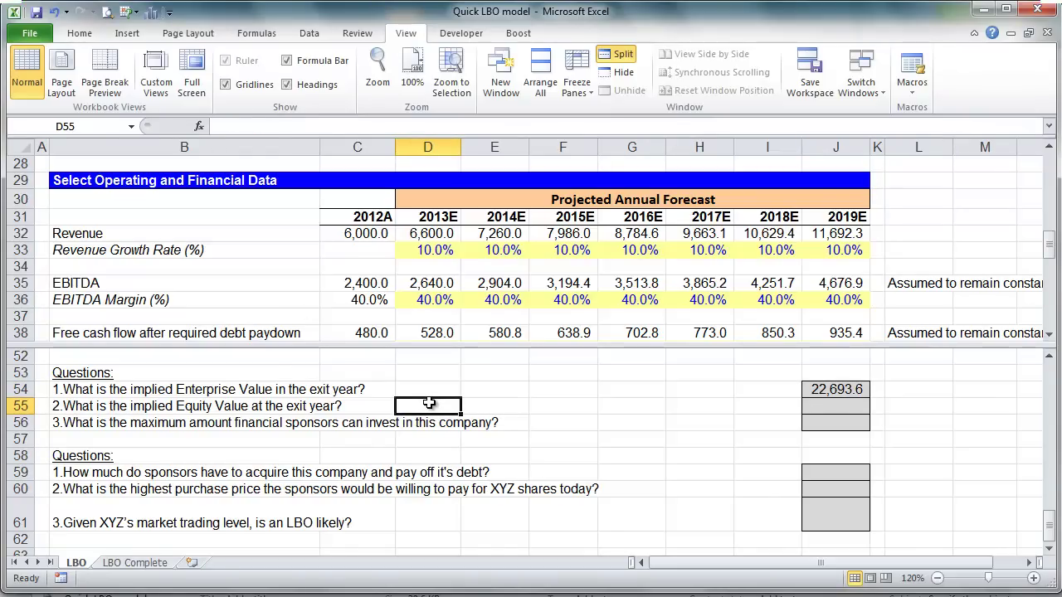
key("Right")
key("Right")
key("Right")
key("Right")
key("Right")
key("Right")
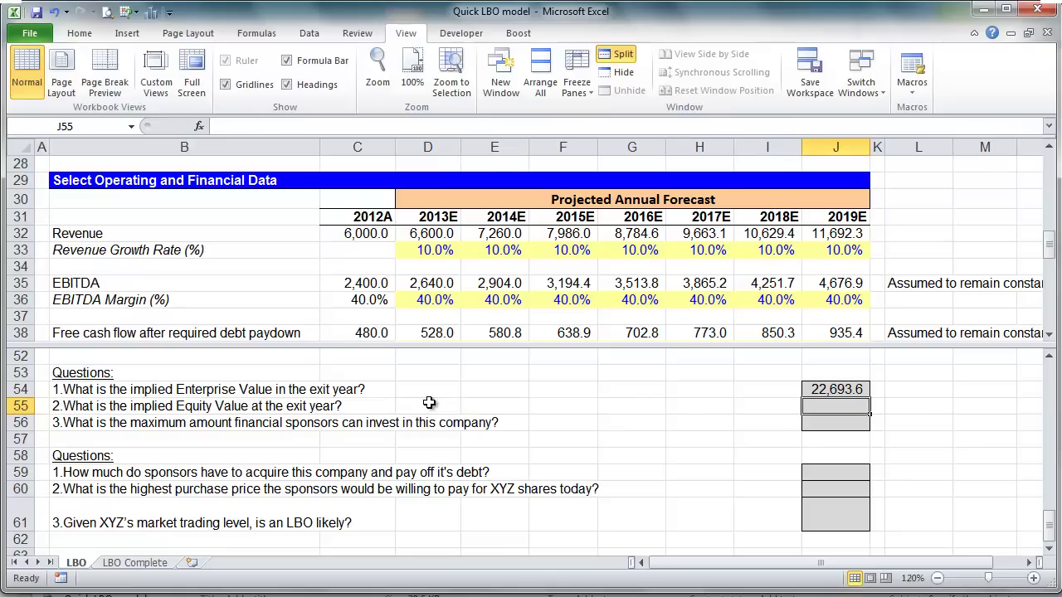
type("=")
key("Up")
type("-")
- Complete the Equity Value formula as =J54-G43, subtracting the 2016E Net Debt, and check its references
key("F6")
key("Down")
key("Down")
key("Down")
key("Down")
key("Down")
key("Down")
key("Down")
key("Down")
key("Down")
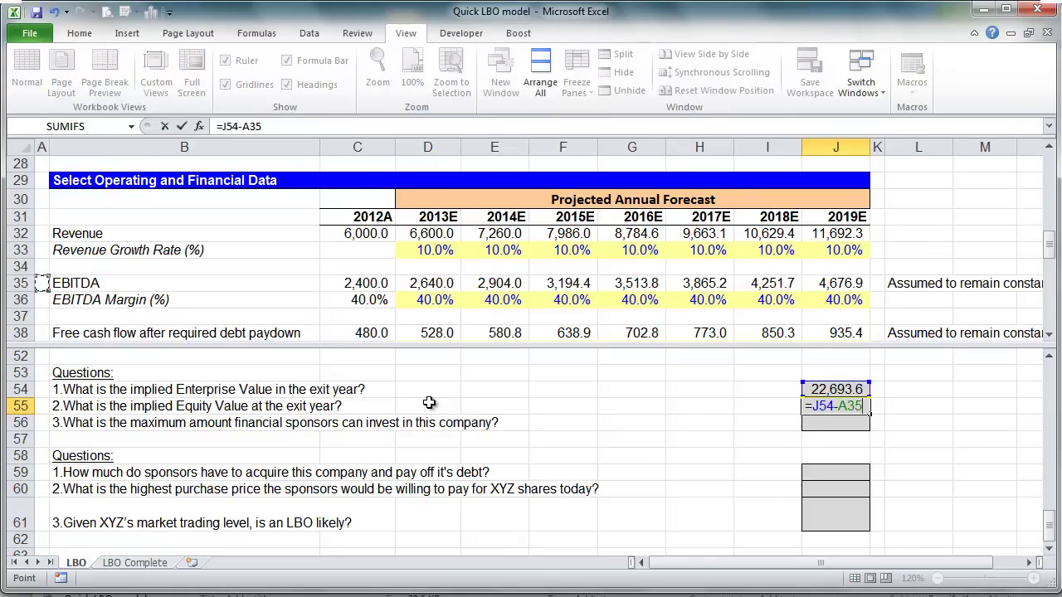
key("Down")
key("Down")
key("Down")
key("Down")
key("Down")
key("Down")
key("Down")
key("Down")
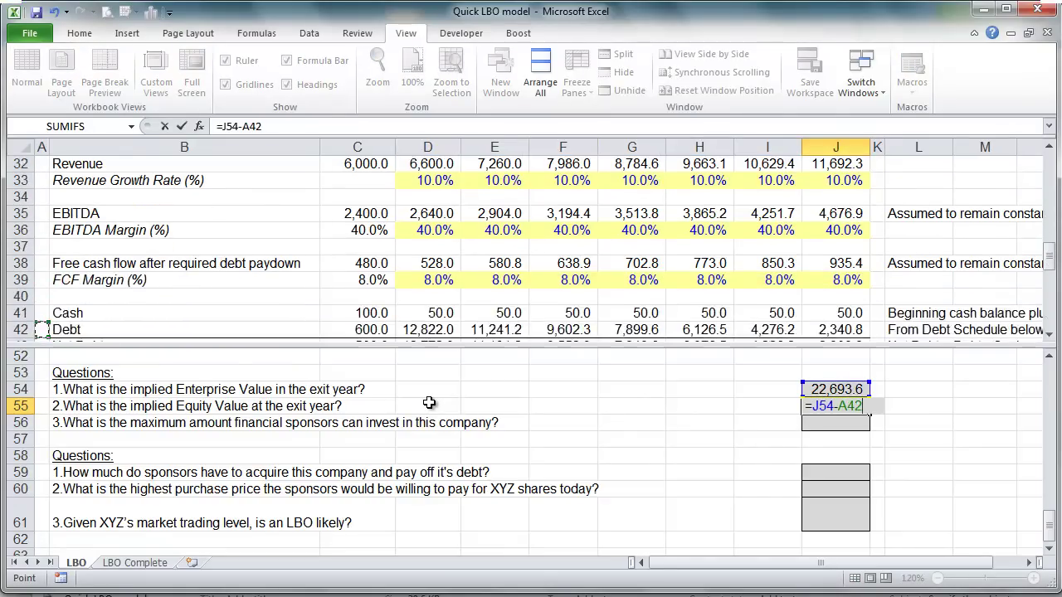
key("Down")
key("Down")
key("Up")
key("Up")
key("Up")
key("Up")
key("Right")
key("Right")
key("Right")
key("Right")
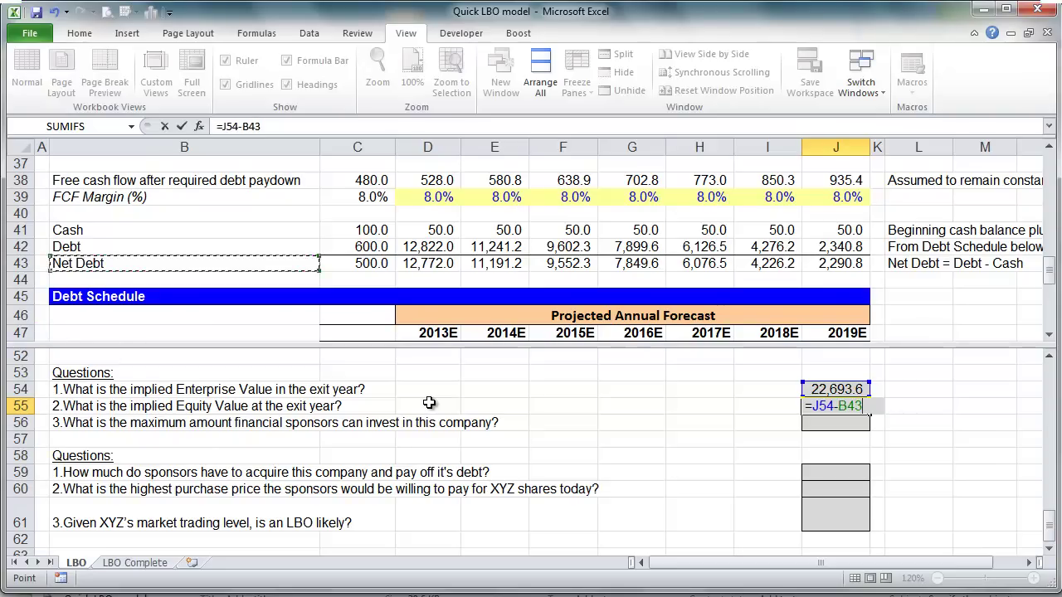
key("Right")
key("Right")
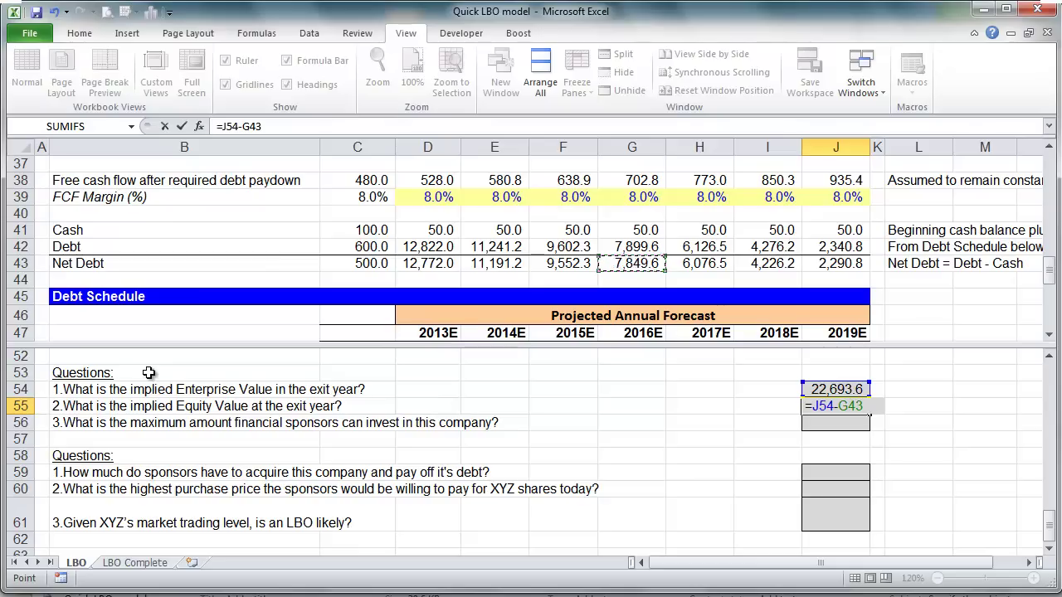
key("ctrl+Return")
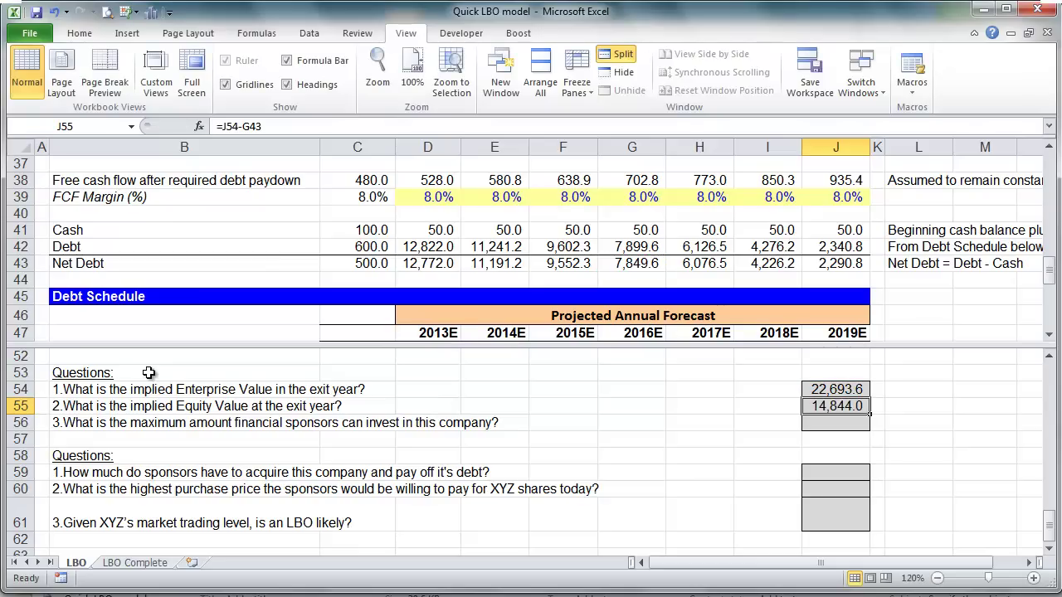
key("F2")
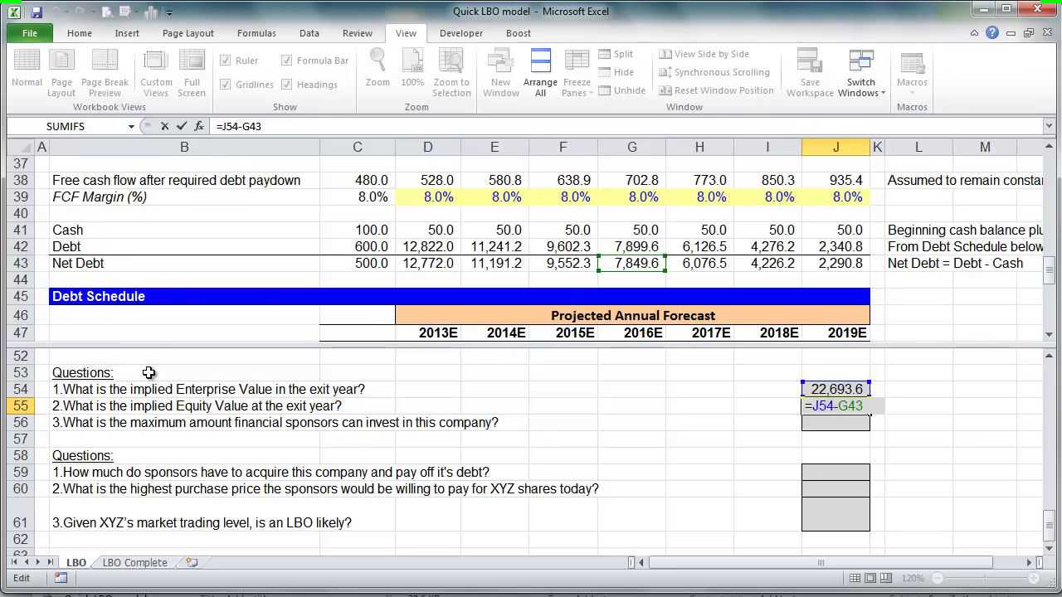
key("ctrl+Return")
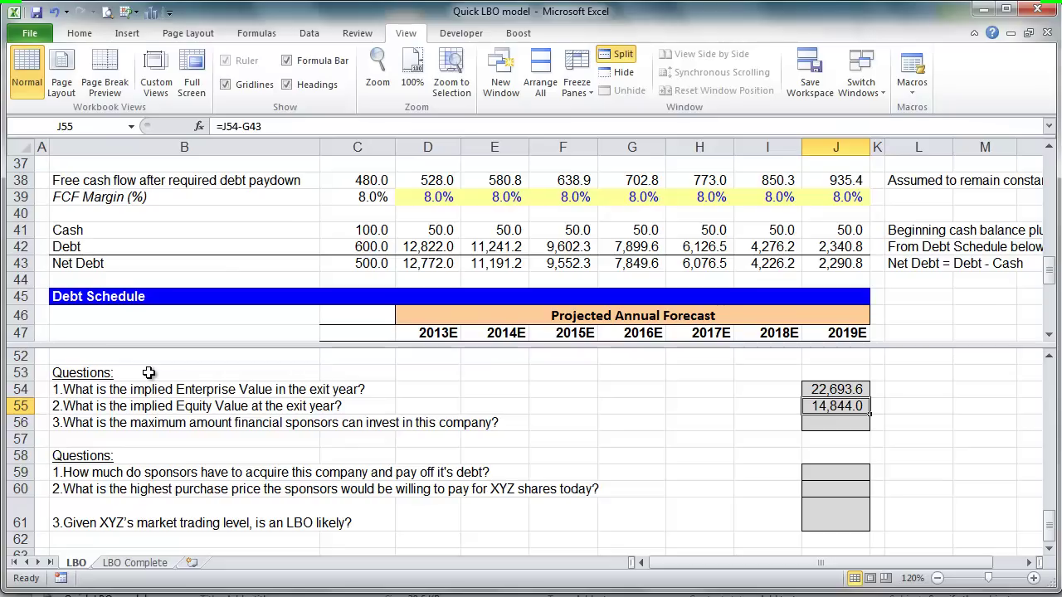
- Look up the Financial Sponsor Required Equity Return in C27 for the maximum sponsor investment question
key("Down")
key("Left")
key("Left")
key("Left")
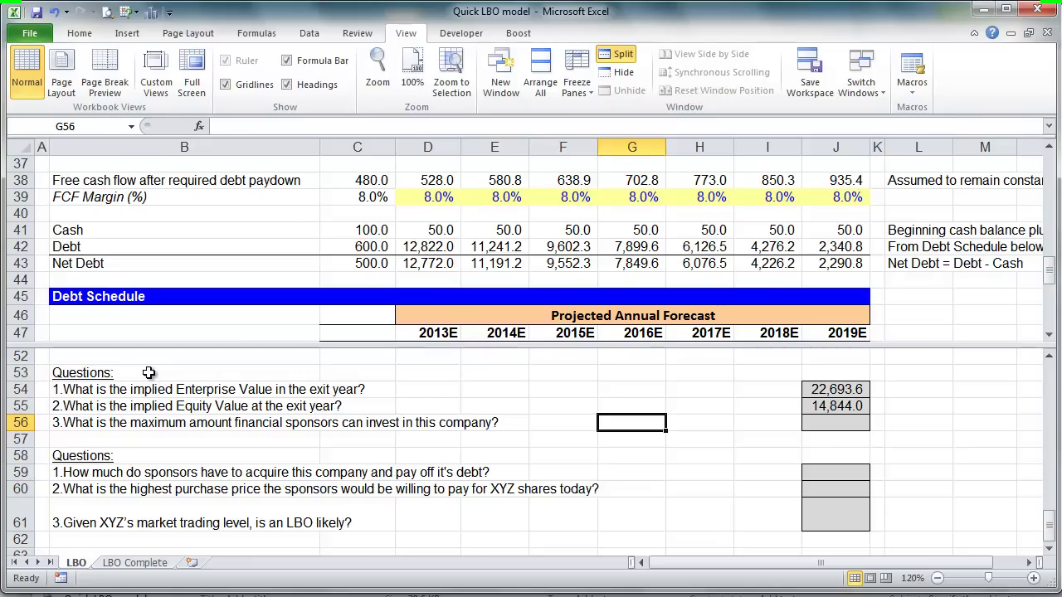
key("F6")
key("Right")
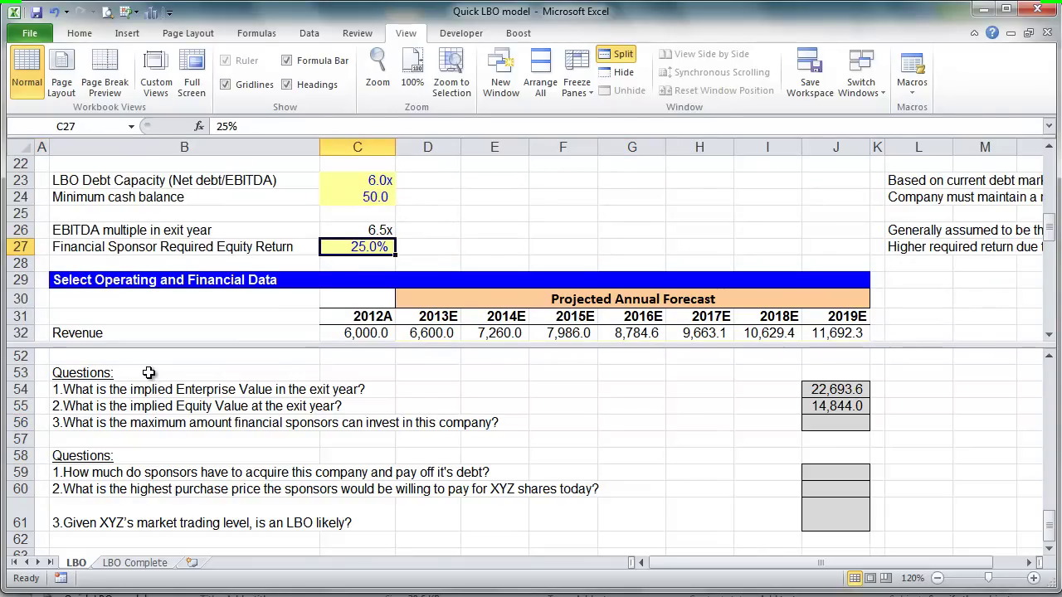
- Start the maximum sponsor investment formula in J56 by dividing the exit-year Equity Value in J55 by (1+ the required return
key("F6")
key("Down")
key("Right")
key("Right")
key("Up")
key("Right")
type("=")
key("Up")
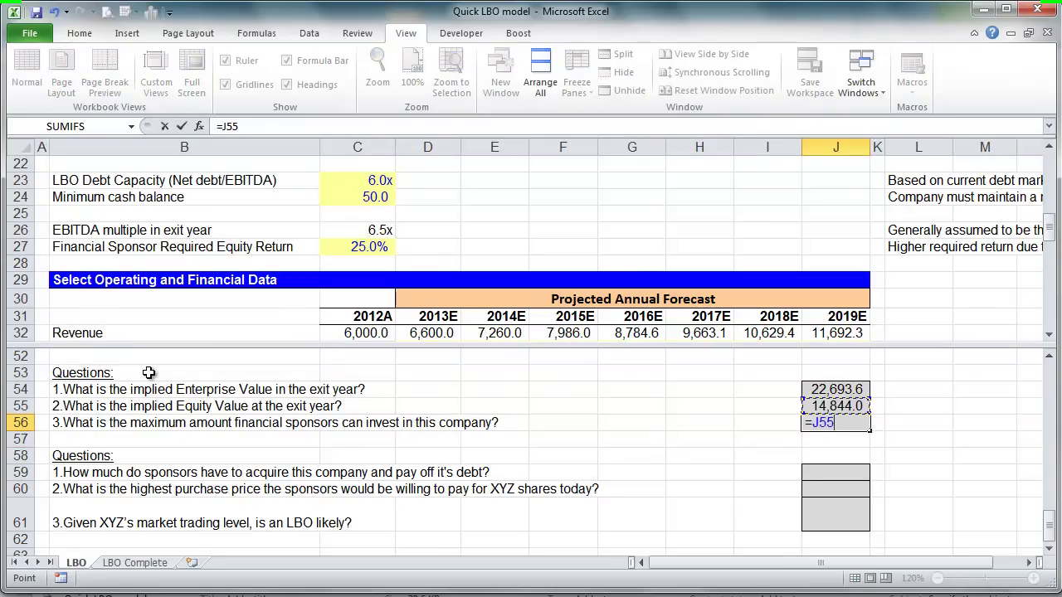
type("/(")
type("1+")
- Complete the maximum investment formula as =J55/(1+C27)^4, discounting at the Required Equity Return over four years, and check its references
key("ctrl+Home")
key("Down")
key("Down")
key("Down")
key("Down")
key("Down")
key("Right")
key("Right")
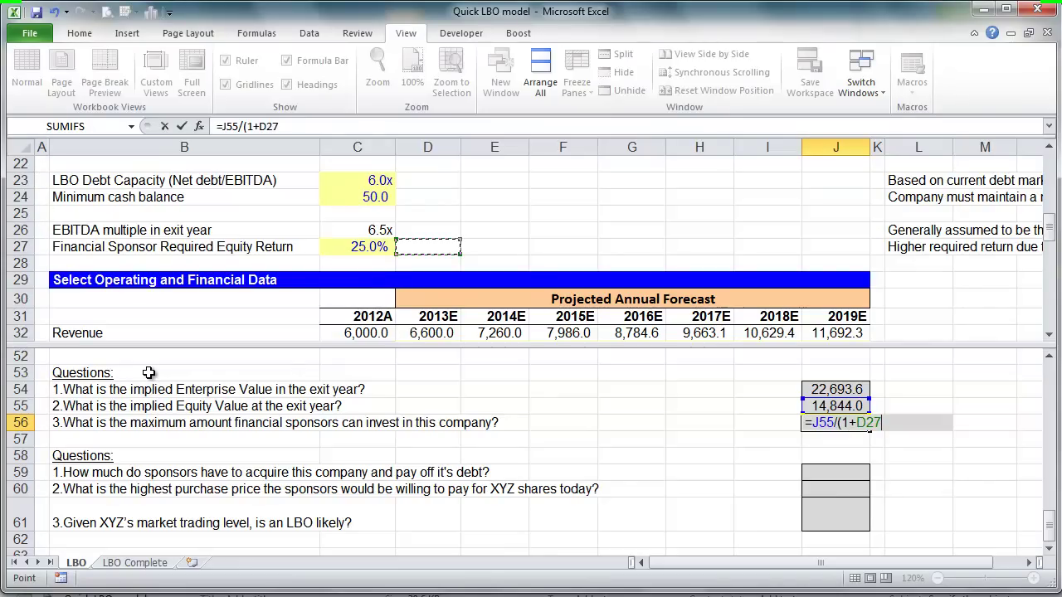
type(")^")
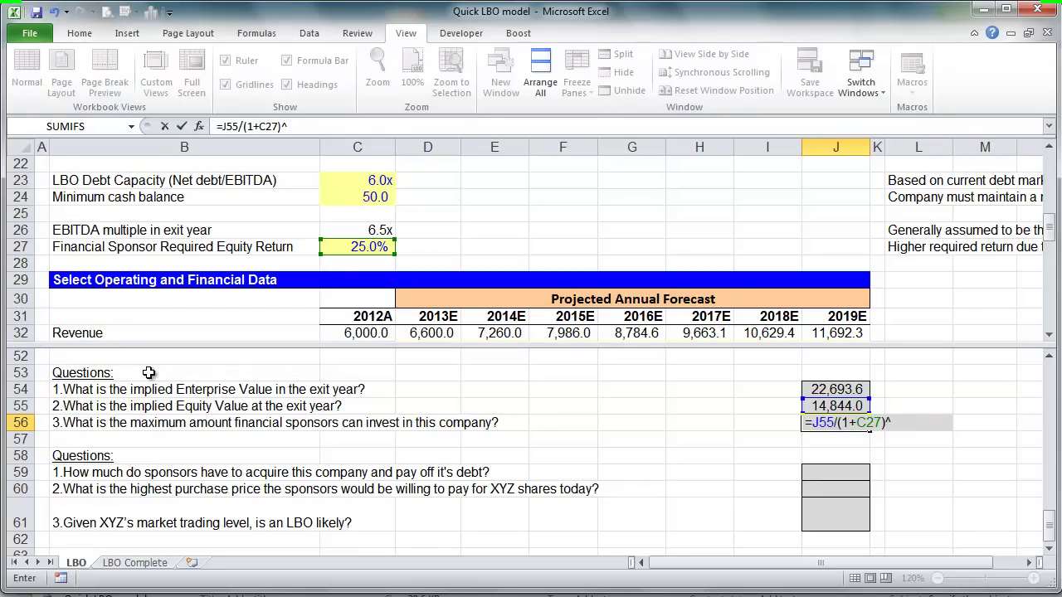
type("4")
key("ctrl+Return")
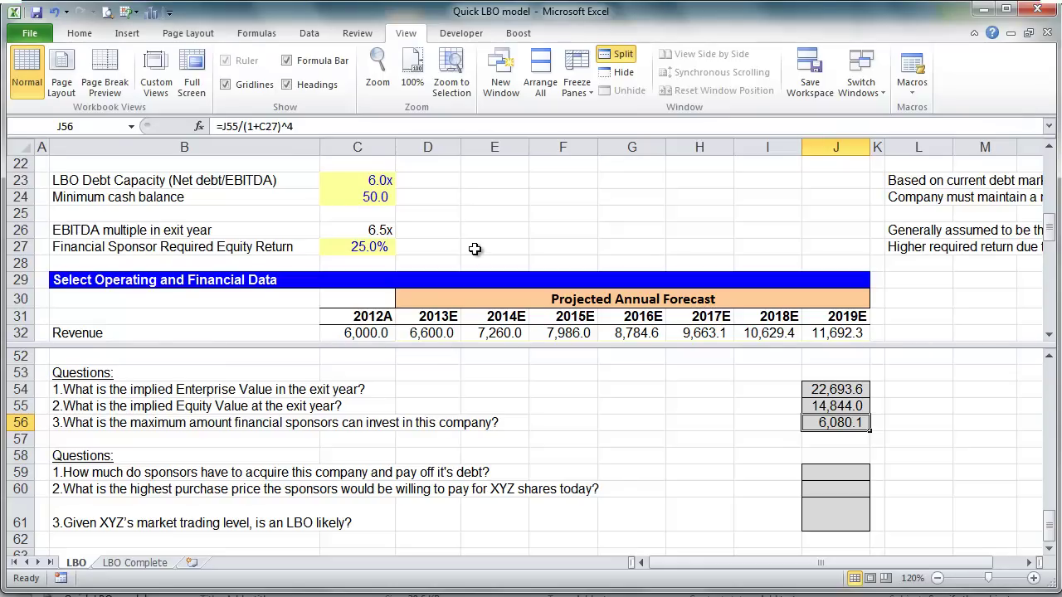
key("F2")
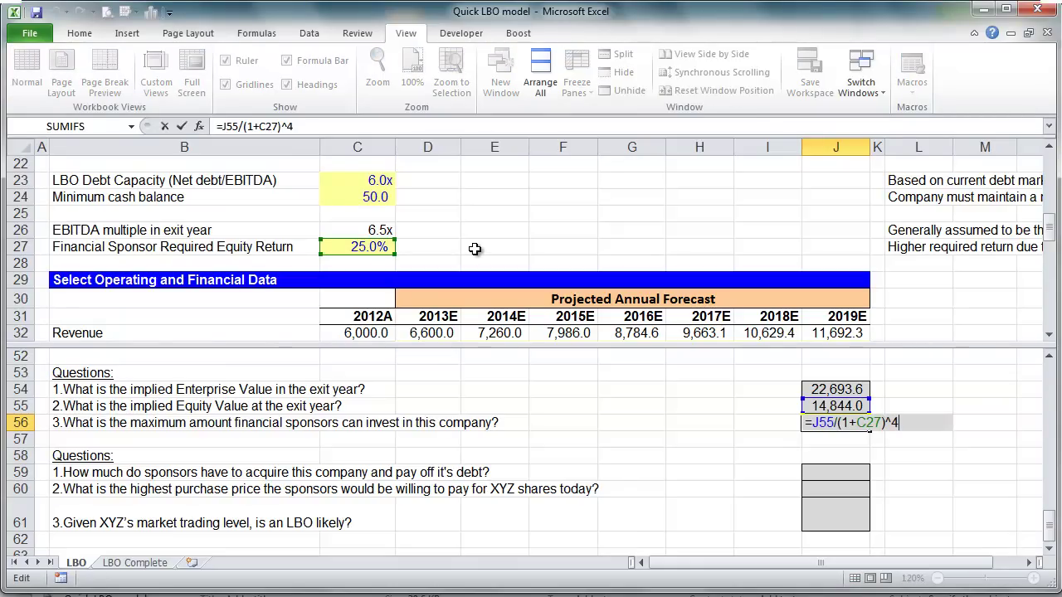
key("ctrl+Return")
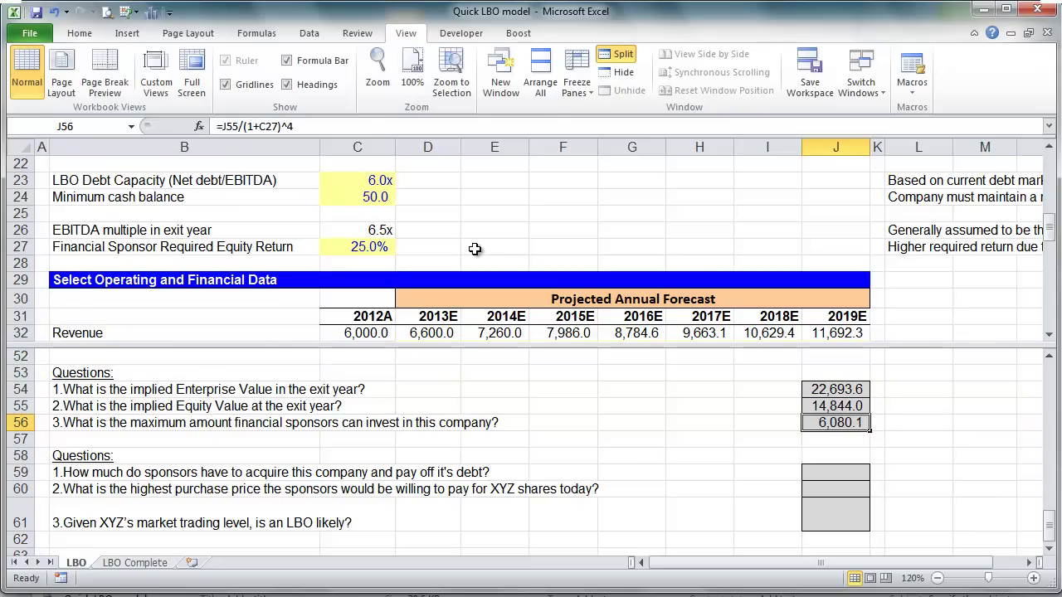
- Start the sponsors' total acquisition funds formula in J59 with the maximum investment in J56 and a plus sign
key("Down")
key("Down")
key("Down")
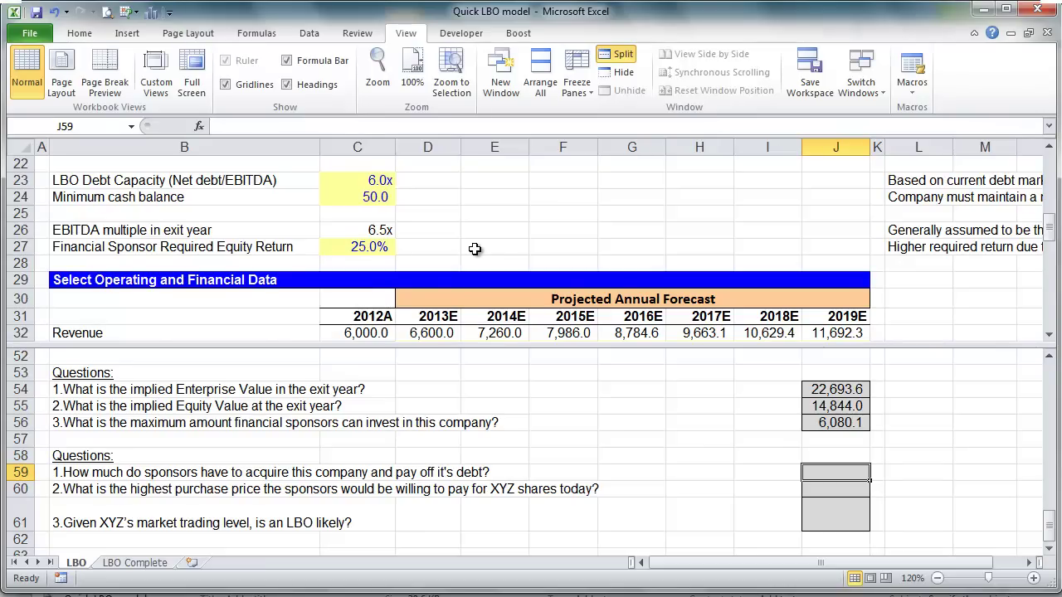
type("=")
key("Up")
key("Up")
key("Up")
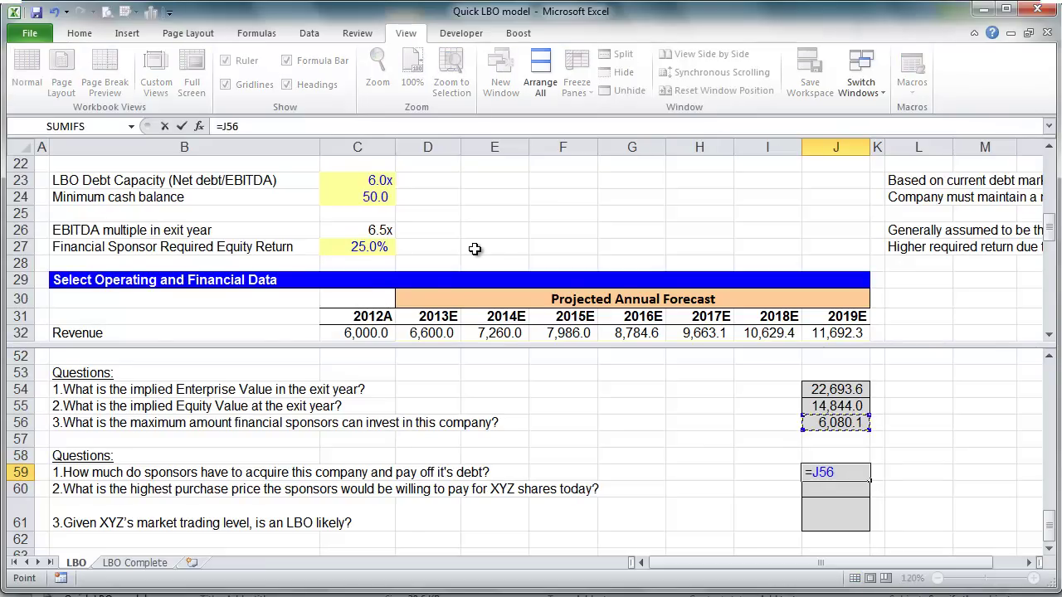
type("+")
- Complete the formula in J59 as =J56+D48, adding the 2013E beginning-of-period LBO Debt, and check its cell references
key("F6")
key("Down")
key("Down")
key("Down")
key("Down")
key("Down")
key("Down")
key("Down")
key("Down")
key("Down")
key("Down")
key("Down")
key("Down")
key("Down")
key("Down")
key("Down")
key("Down")
key("Down")
key("Down")
key("Down")
key("Down")
key("Down")
key("Down")
key("Down")
key("Down")
key("Down")
key("Down")
key("Down")
key("Down")
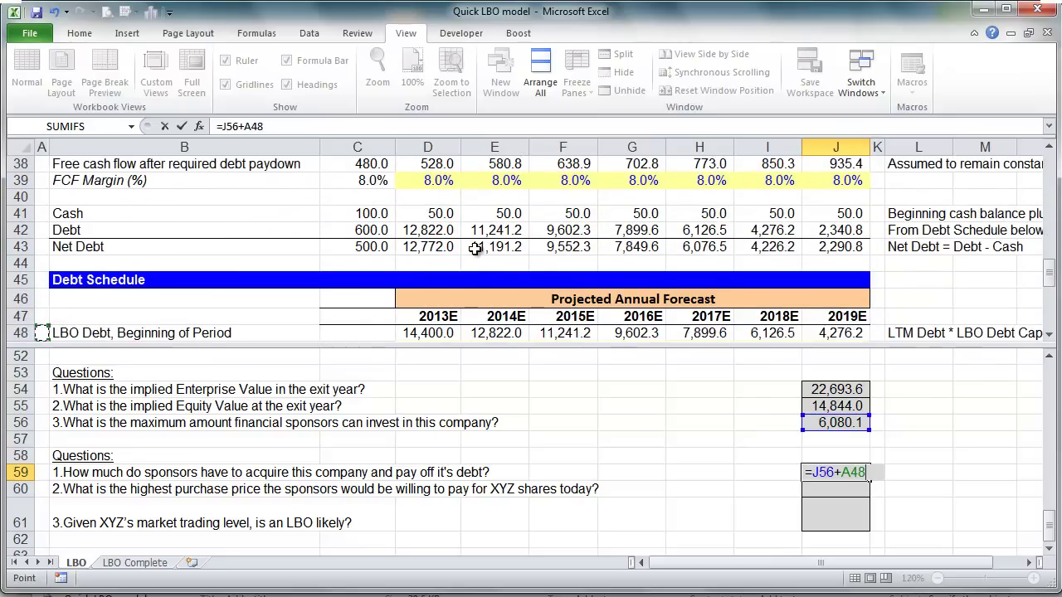
key("Up")
key("Up")
key("Right")
key("Right")
key("Right")
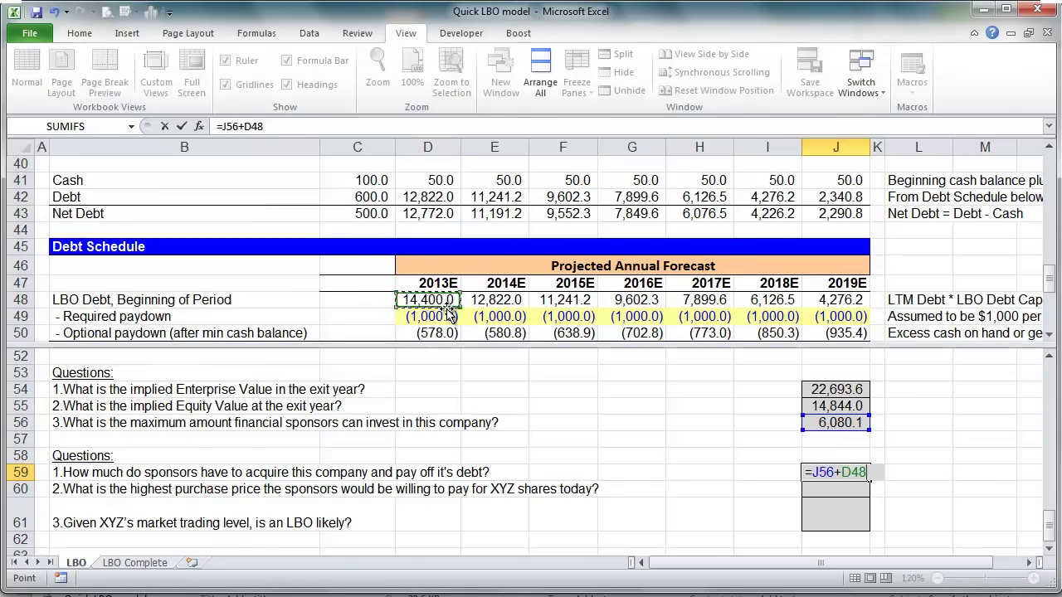
key("ctrl+Return")
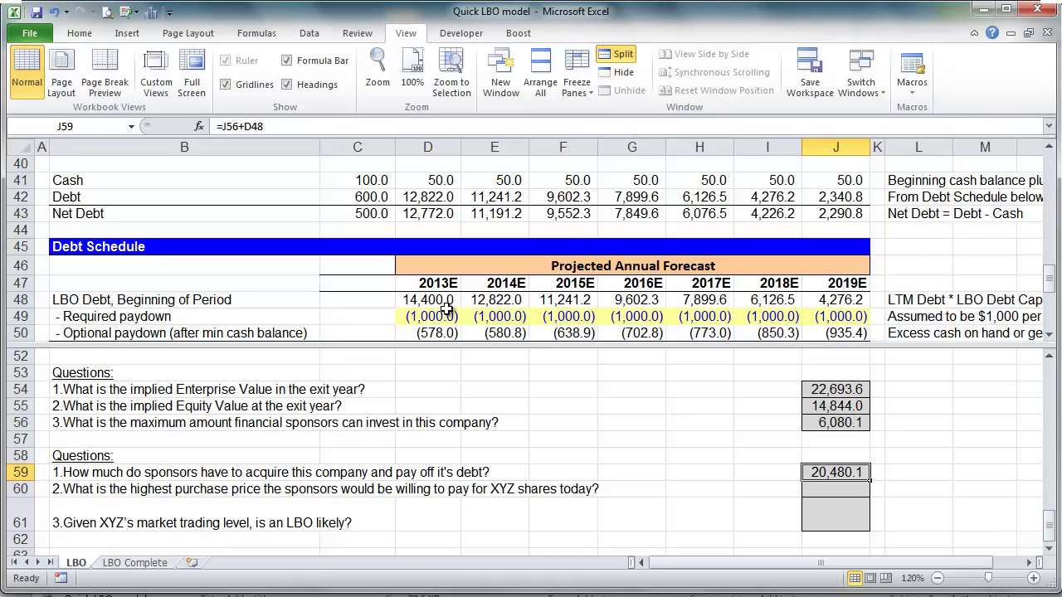
key("Down")
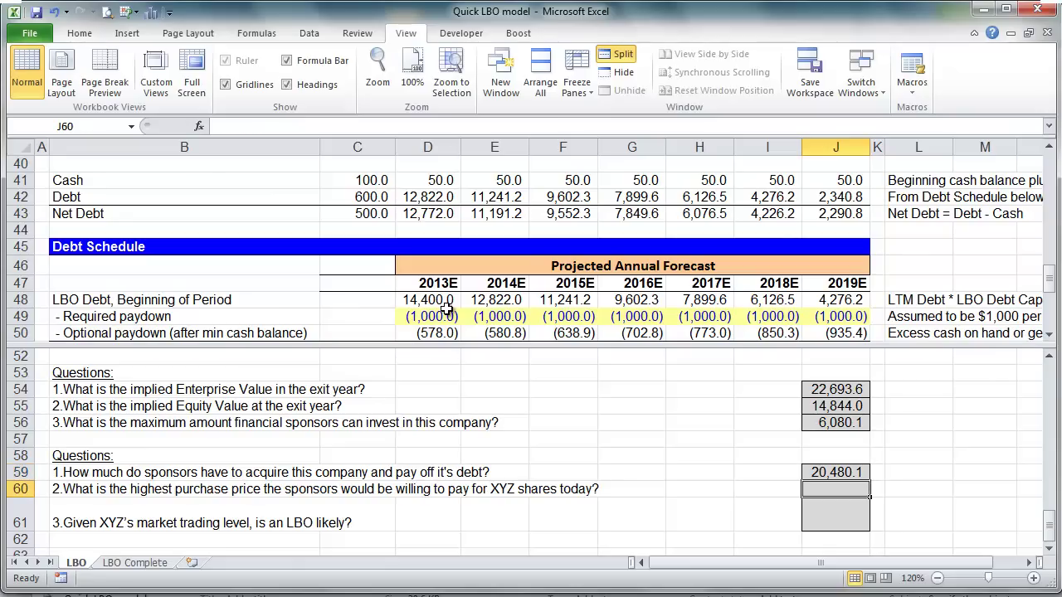
key("Up")
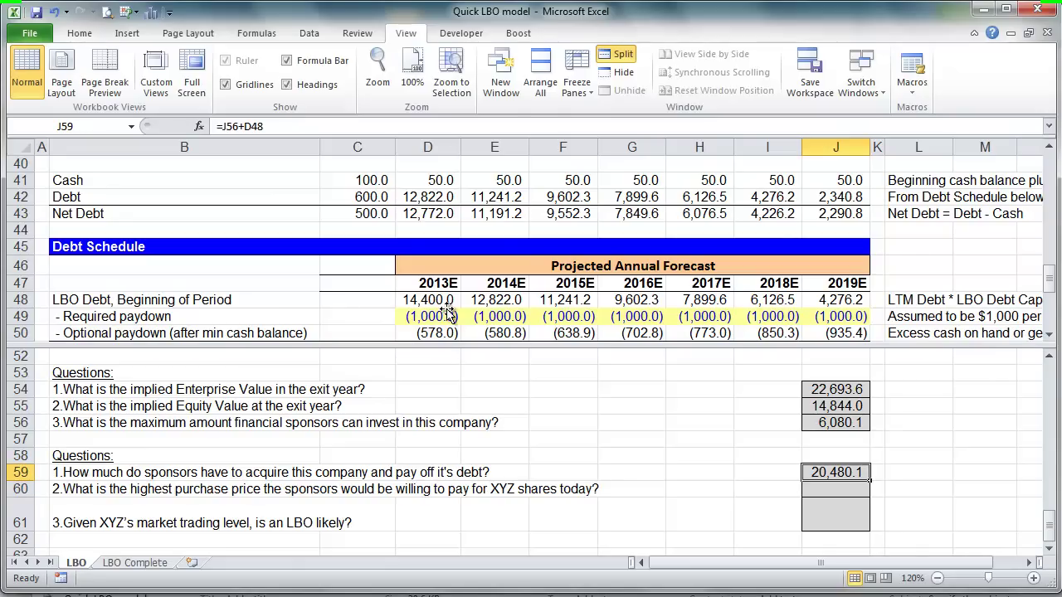
key("F2")
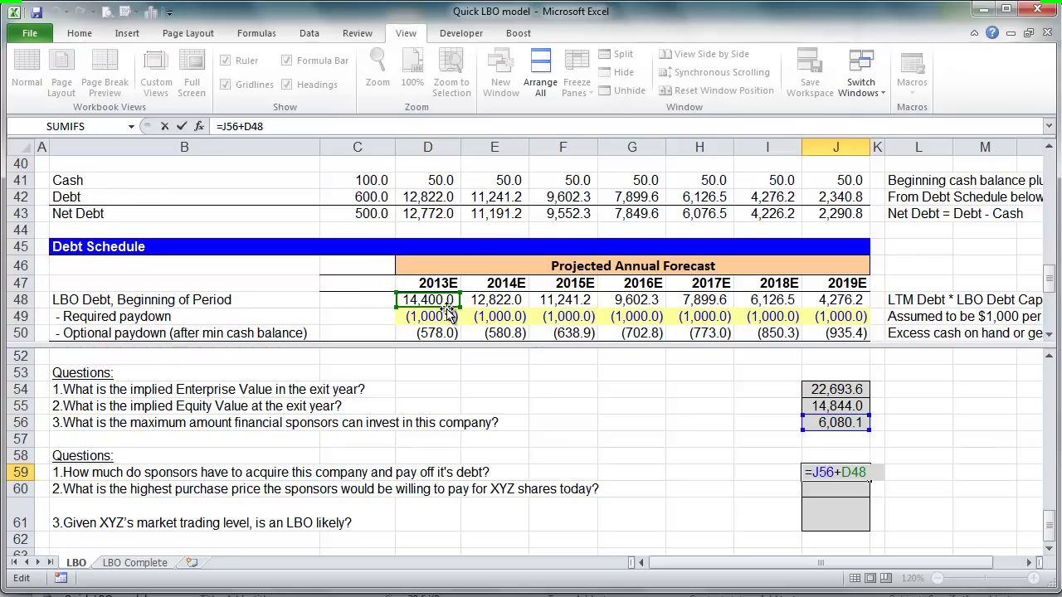
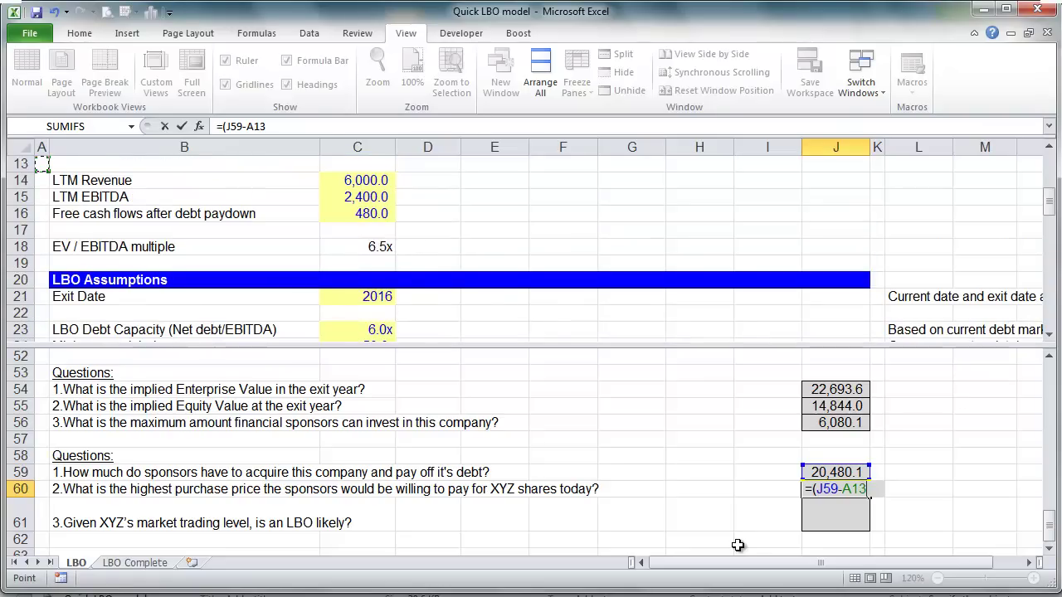
- Subtract the Current Net Debt in C11 from J59 within parentheses in the highest purchase price formula in J60
key("Down")
key("Down")
key("Down")
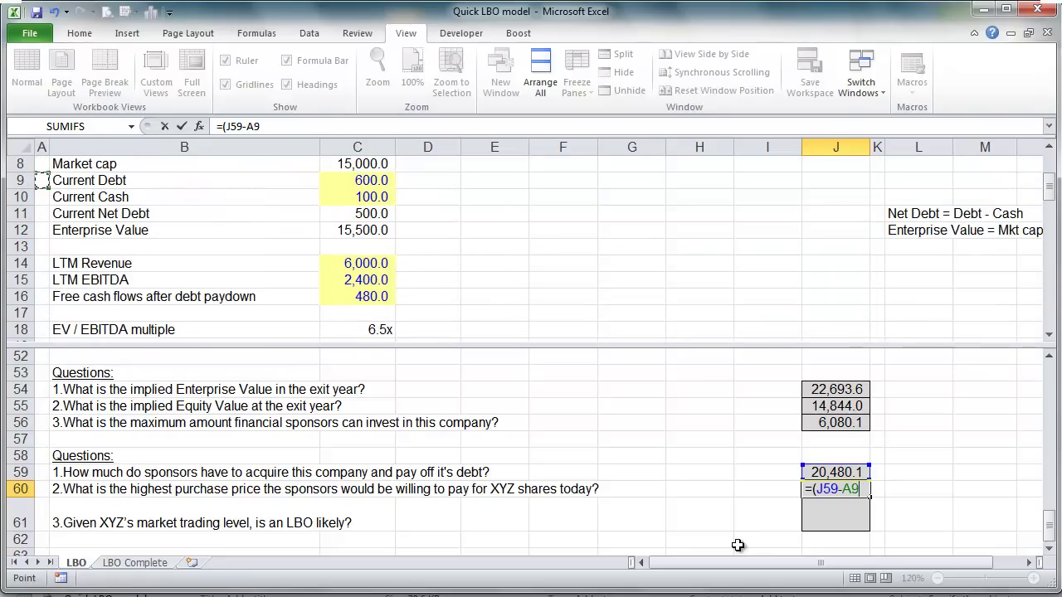
key("Right")
key("Right")
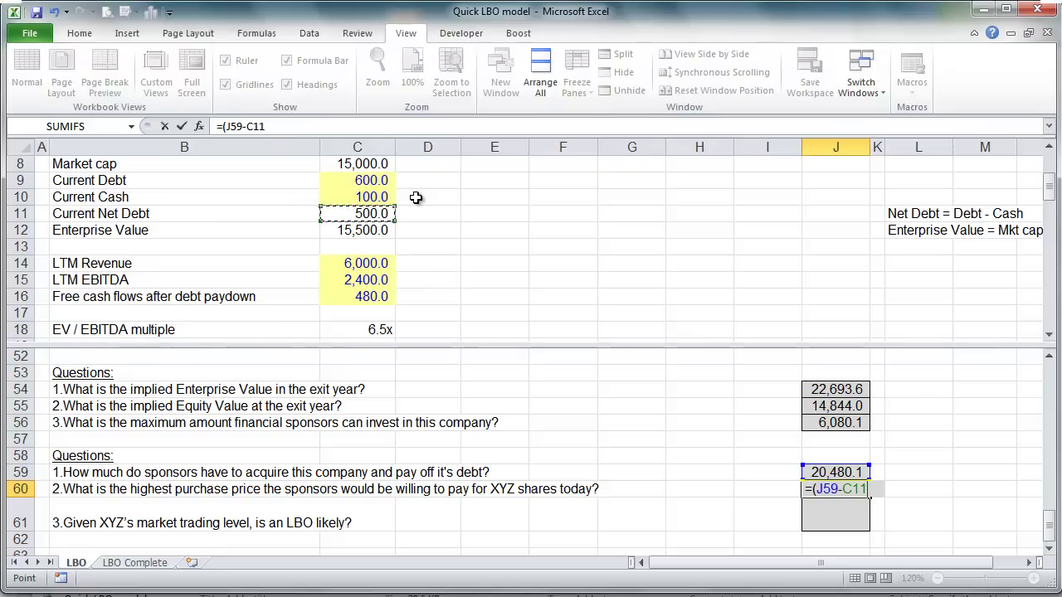
type(")")
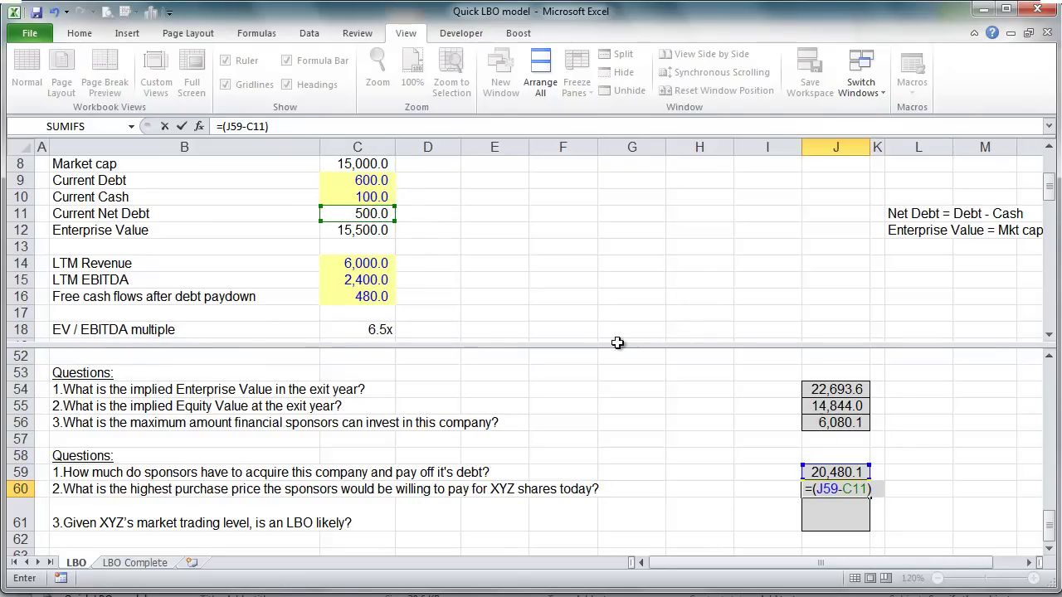
- Complete the purchase price formula as =(J59-C11)/C7, dividing by Fully Diluted Shares Outstanding, and check its references
type("/")
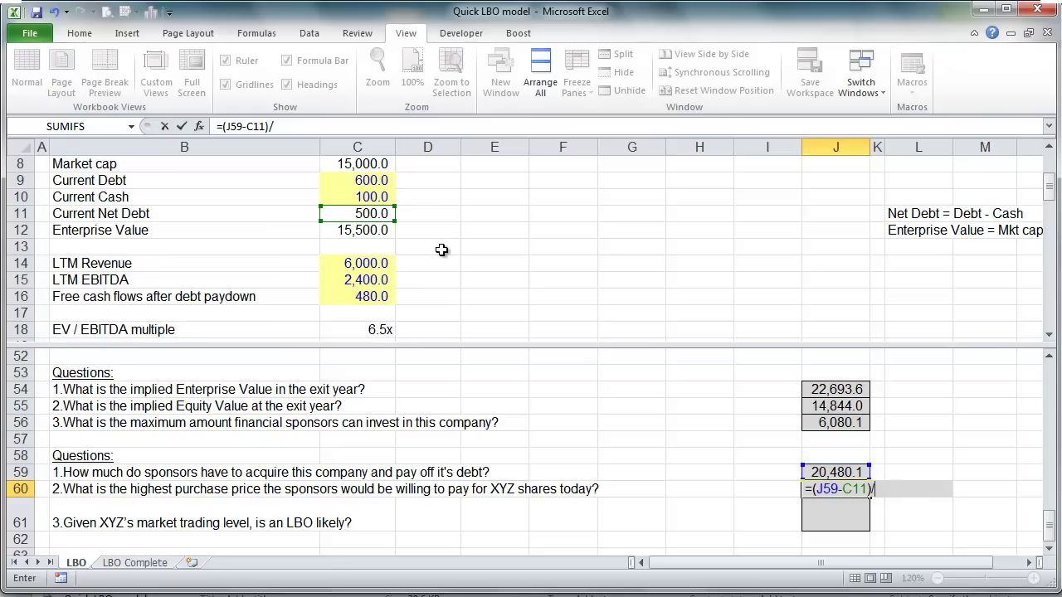
left_click(1050, 148)
left_click(381, 214)
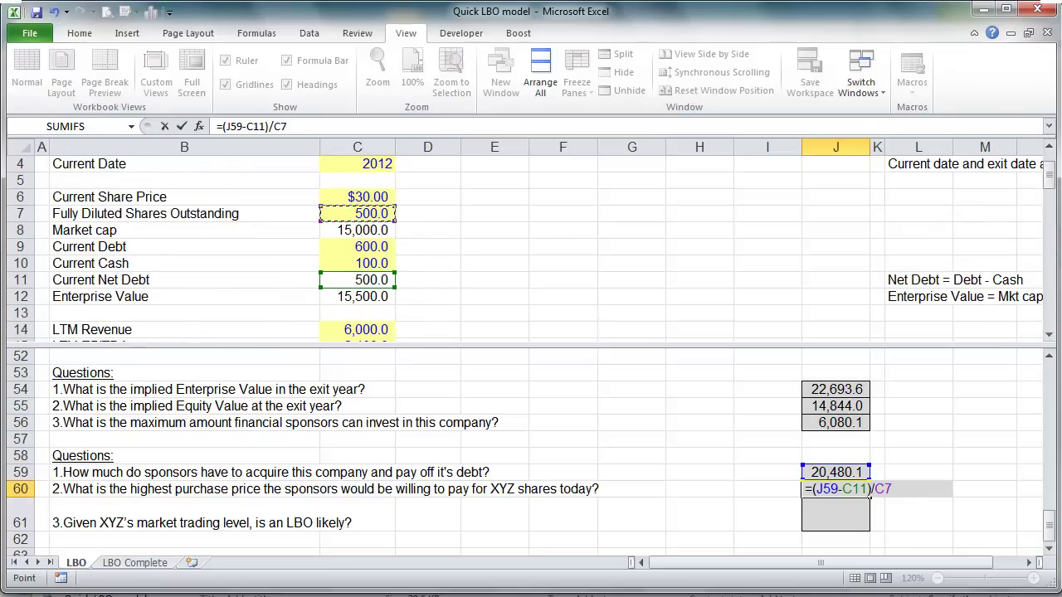
key("ctrl+Return")
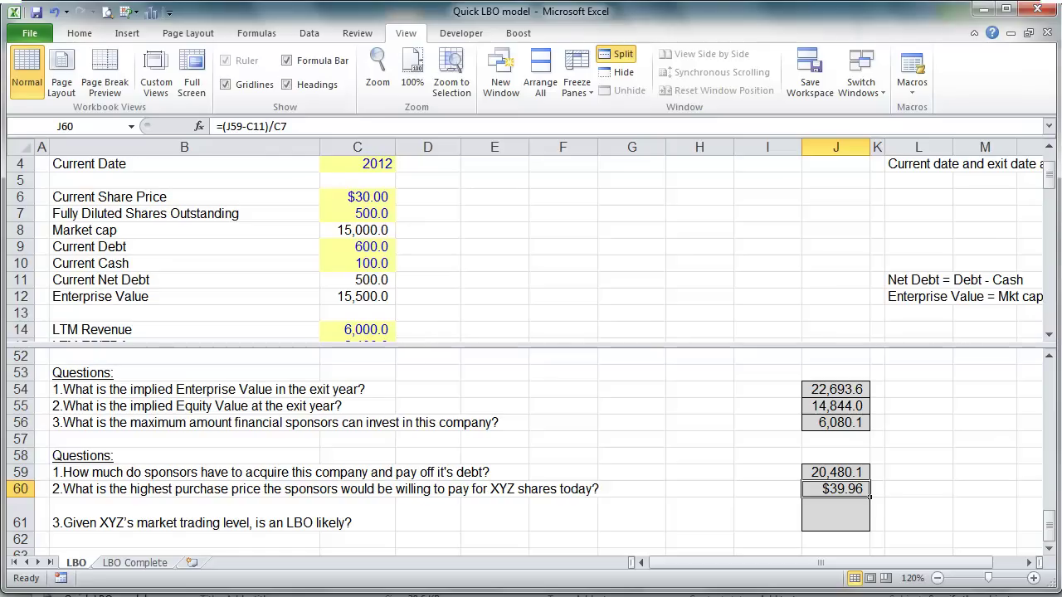
key("F2")
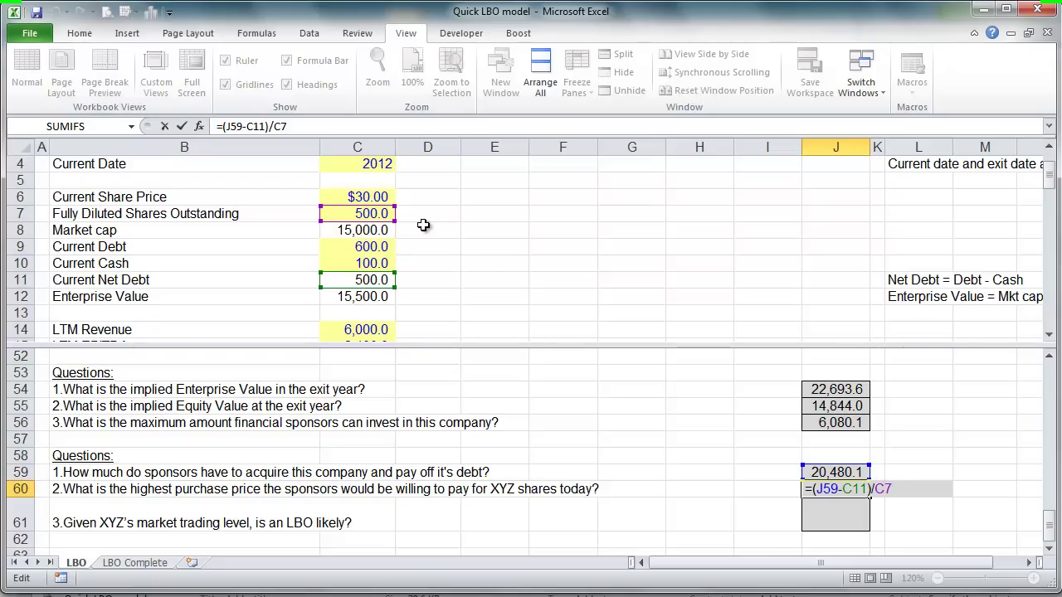
key("ctrl+Return")
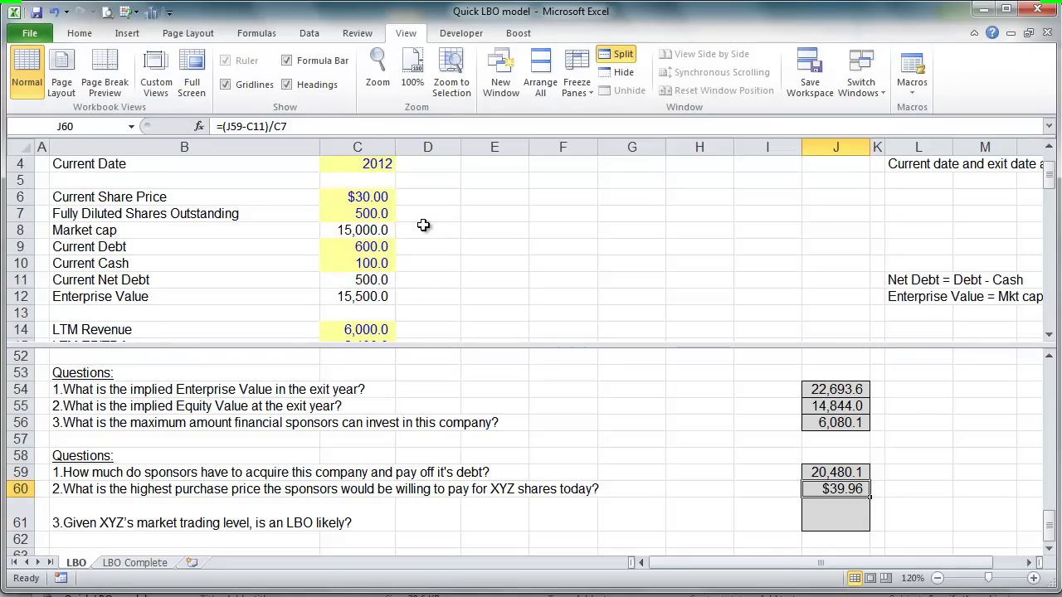
- Compare the Current Share Price in row 6 with the highest purchase price per share in J60
key("Down")
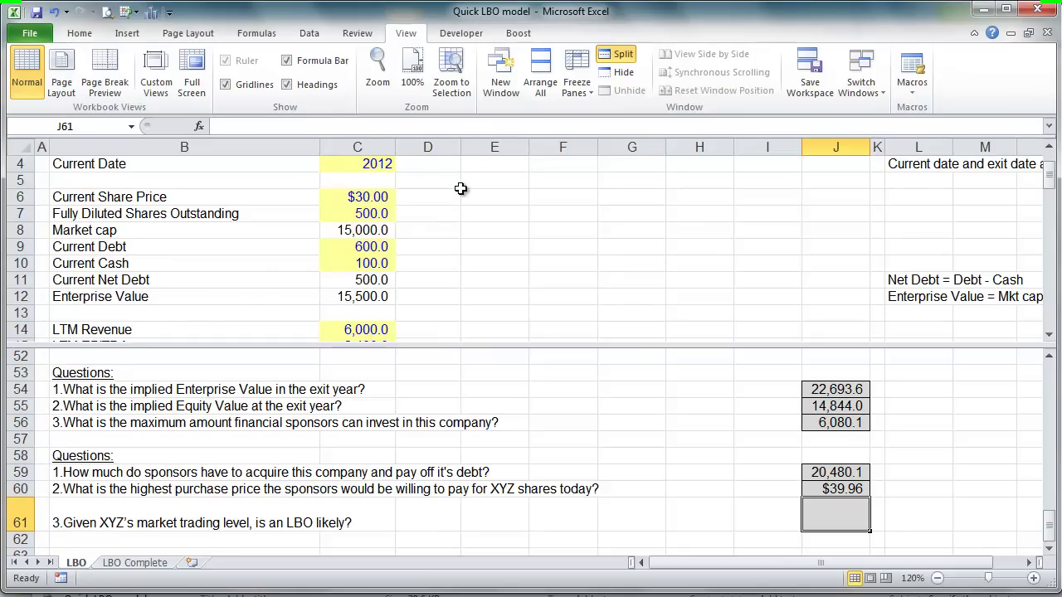
left_click(442, 194)
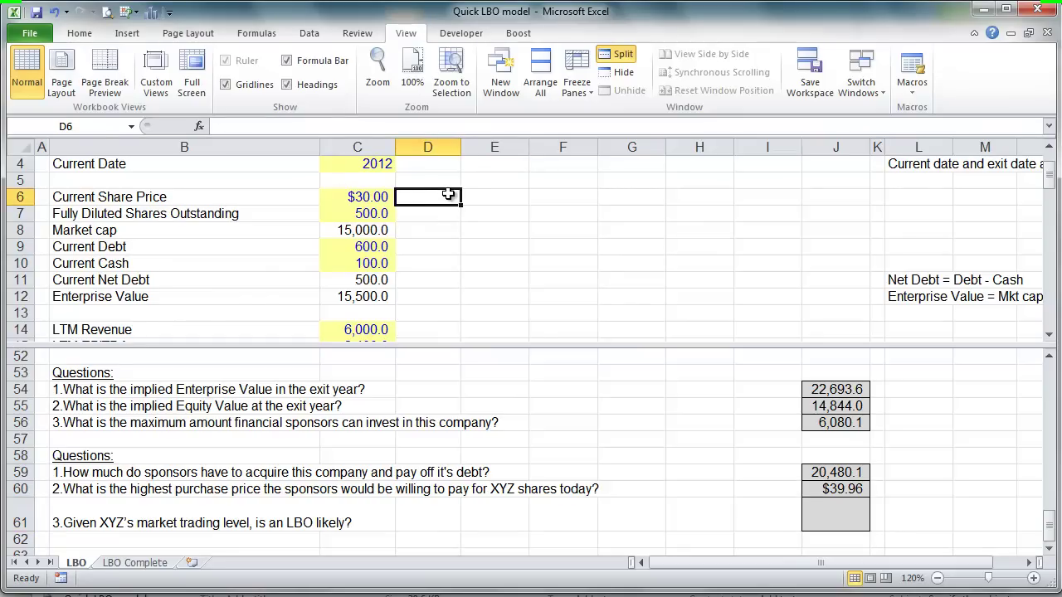
left_click(848, 487)
left_click(842, 510)
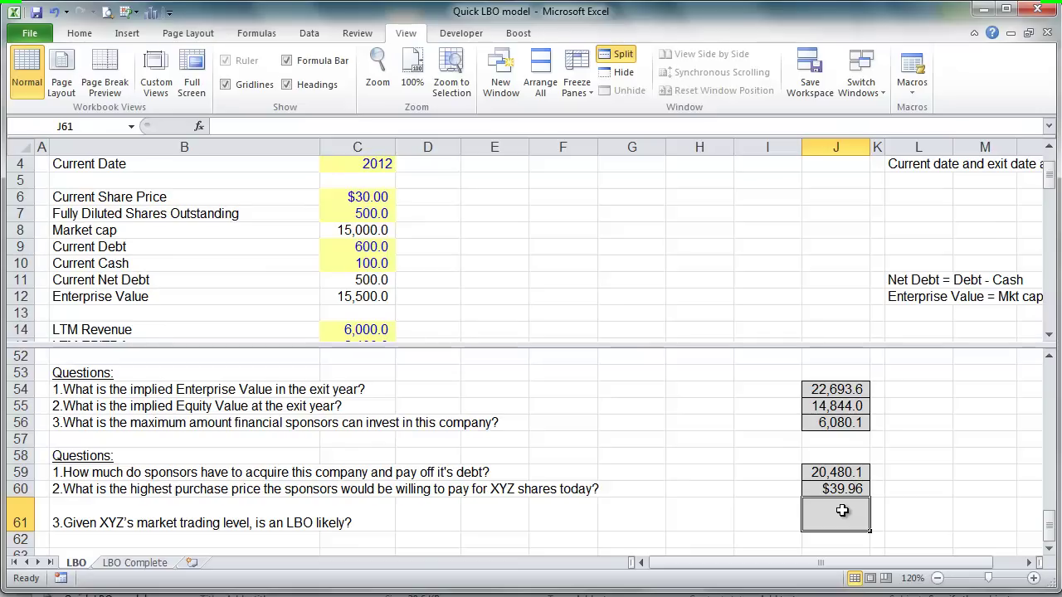
type("=/")
key("Down")
key("Right")
key("Up")
key("Right")
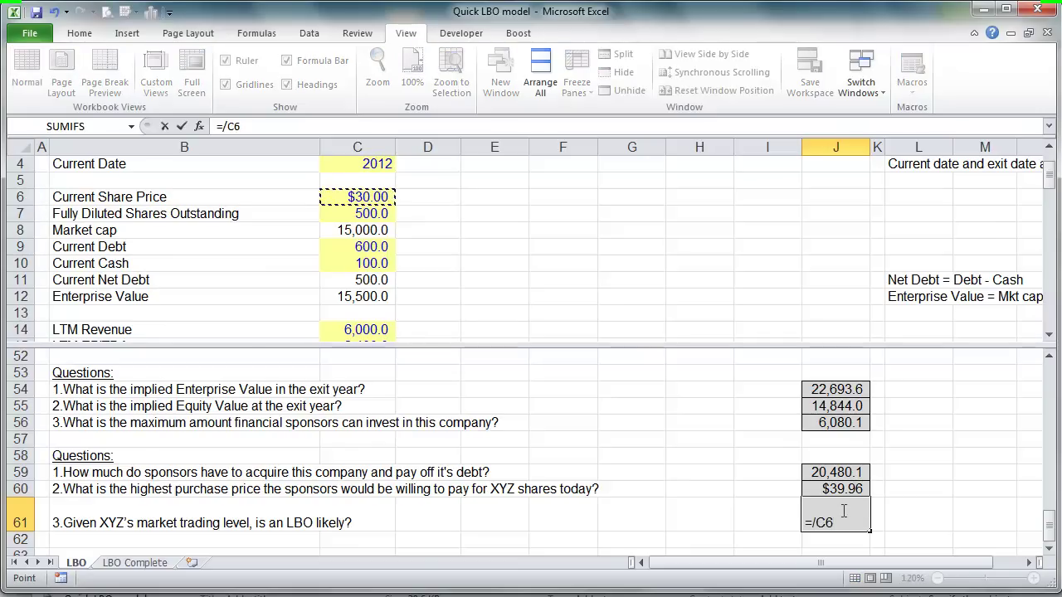
key("Escape")
key("Up")
- Enter =J60/C6-1 in J61 to calculate the premium of the highest purchase price over the Current Share Price, and check its references
left_click(842, 510)
type("=")
key("Up")
type("/")
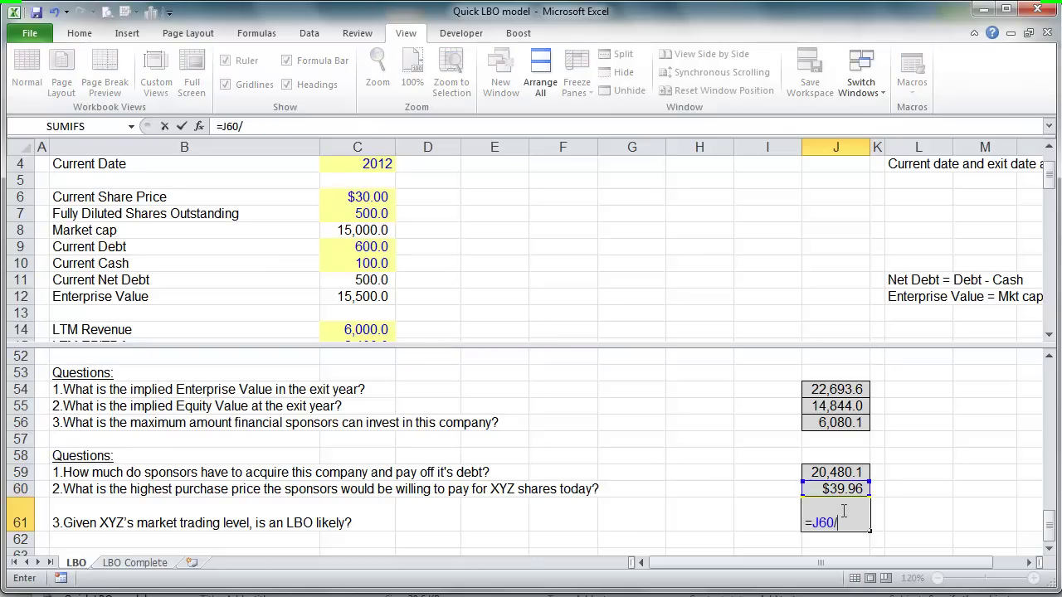
key("Up")
key("Down")
key("Down")
key("Right")
key("Right")
type("-")
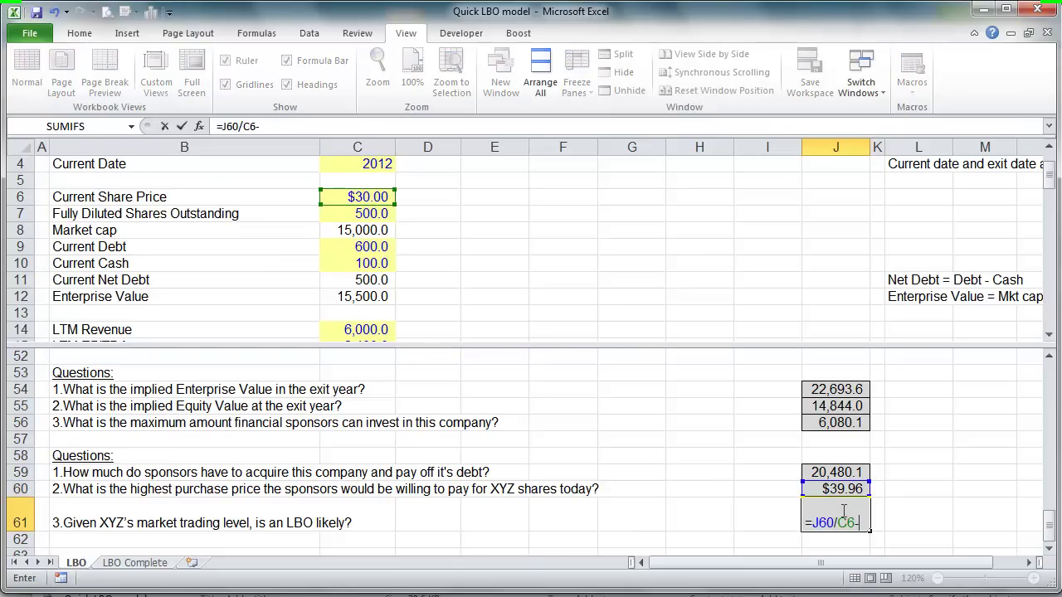
type("1")
key("ctrl+Return")
key("F2")
key("ctrl+Return")
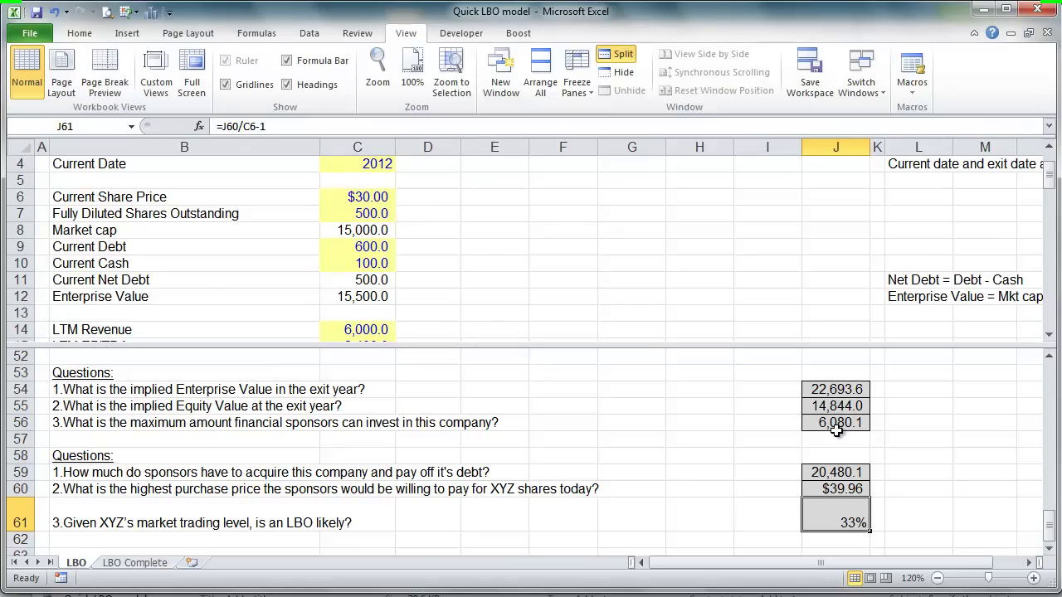
- Remove the split from the worksheet window so the LBO sheet shows as a single pane
key("alt+w")
key("s")
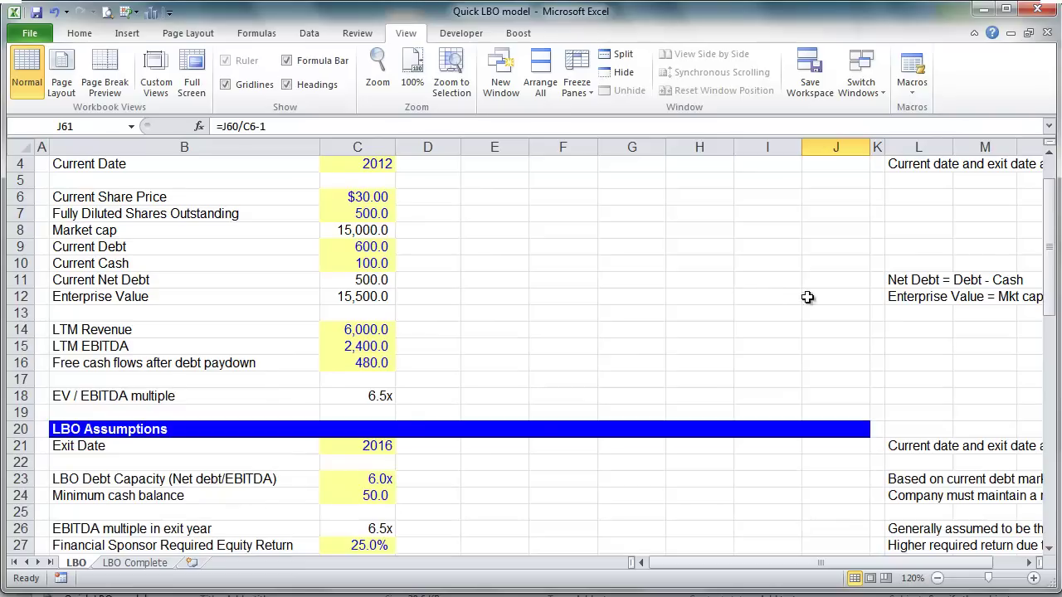
left_click(769, 313)
- Inspect the cell references of the 2013E optional paydown formula in D50 of the Debt Schedule
key("Down")
key("Down")
key("Down")
key("Down")
key("Down")
key("Down")
key("Down")
key("Down")
key("Down")
key("Down")
key("Down")
key("Down")
key("Down")
key("Down")
key("Down")
key("Down")
key("Down")
key("Down")
key("Down")
key("Down")
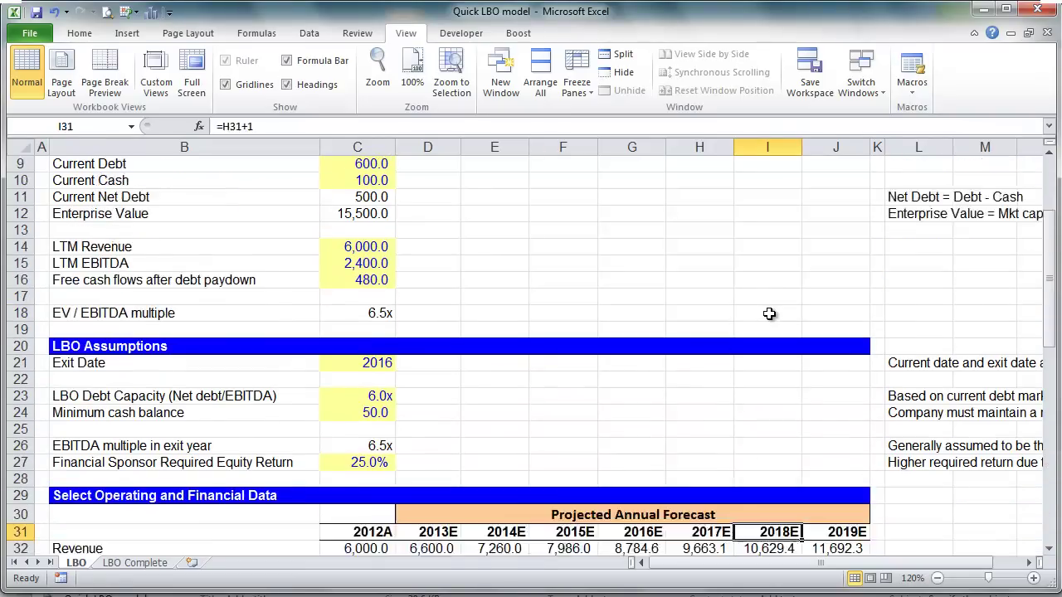
key("Down")
key("Down")
key("Down")
key("Down")
key("Down")
key("Down")
key("Down")
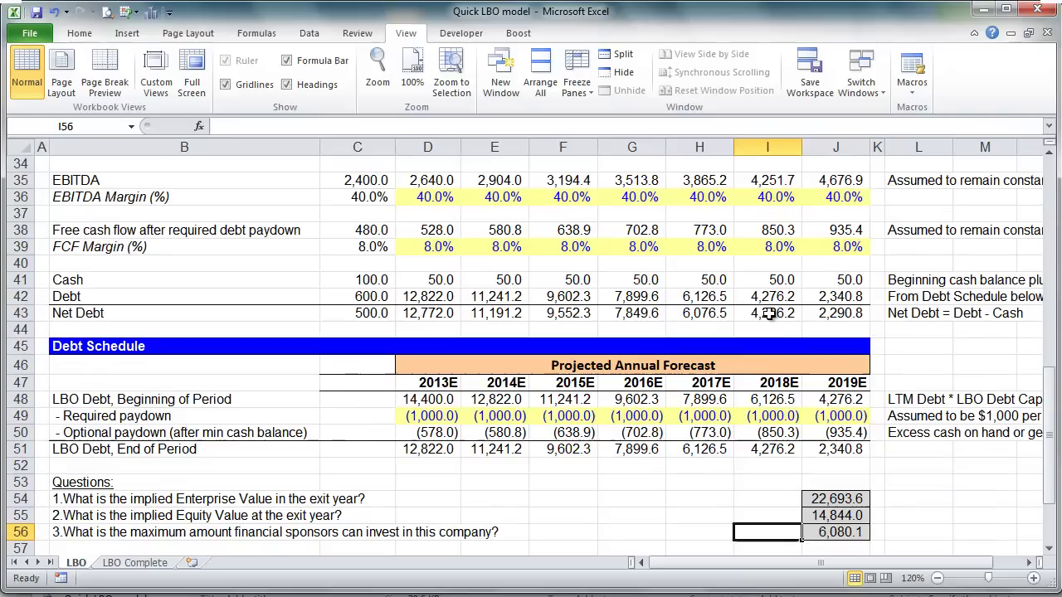
key("Left")
key("Left")
key("Left")
key("Left")
key("Left")
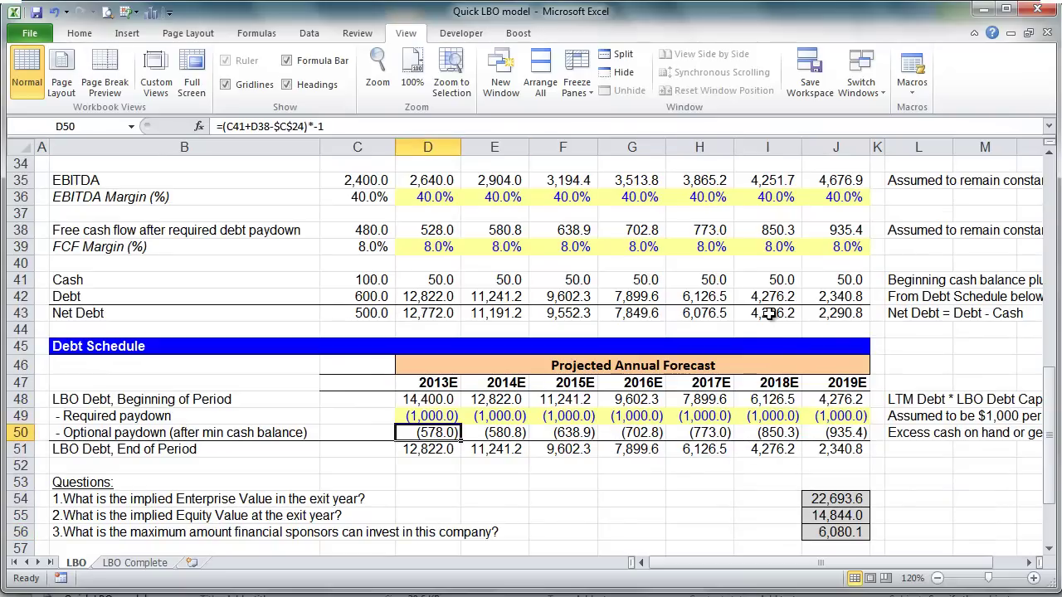
key("F2")
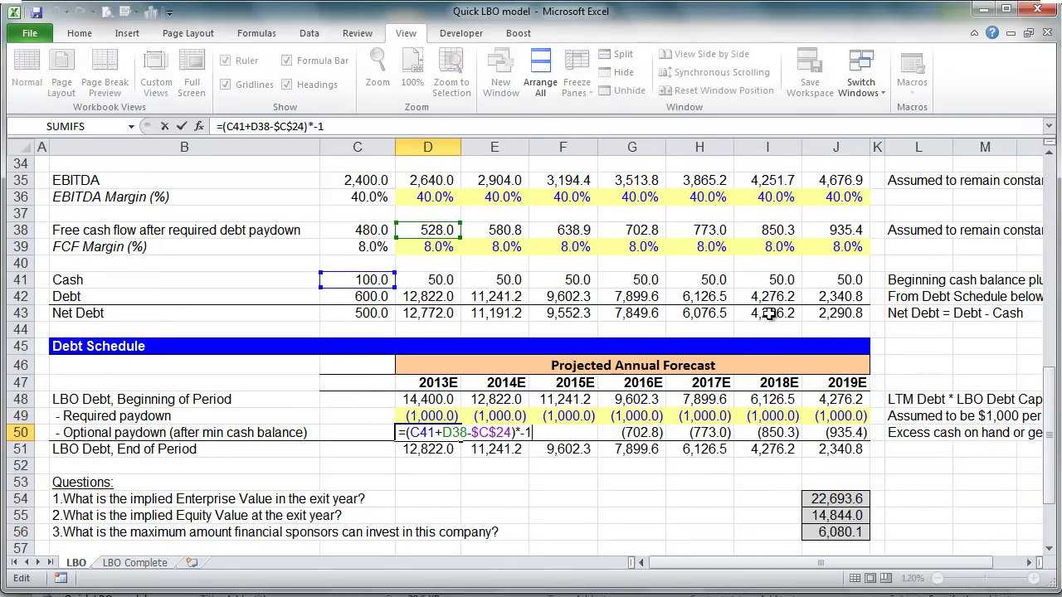
key("Escape")
- Review the completed answers to both sets of questions in rows 54 to 61, below the Debt Schedule
key("Down")
key("Down")
key("Down")
key("Down")
key("Down")
key("Down")
key("Down")
key("Down")
key("Down")
key("Down")
key("Down")
key("Down")
key("Up")
key("Right")
key("Right")
key("Right")
key("Right")
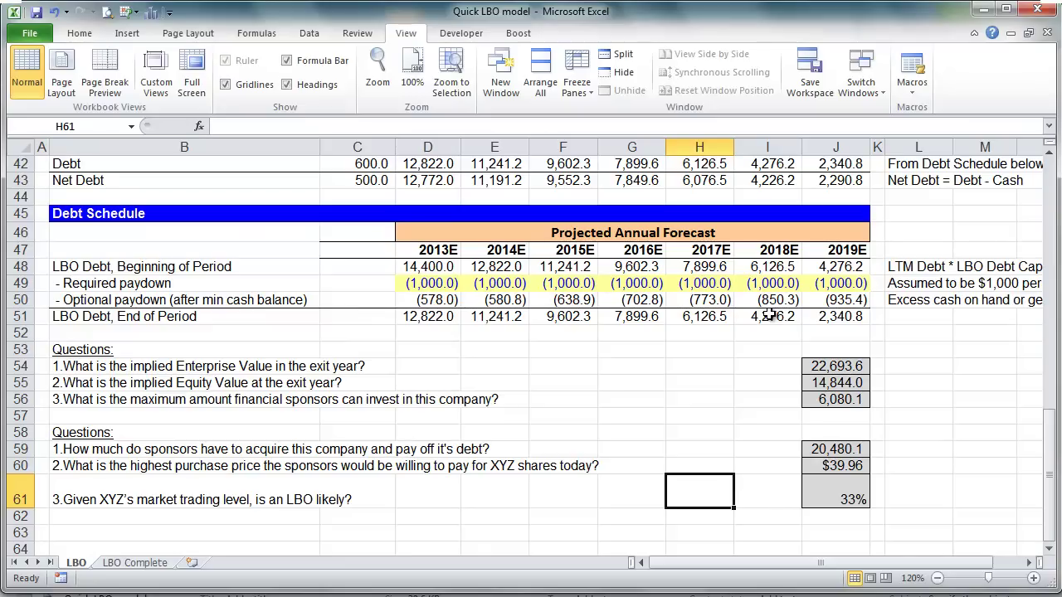
- Return to cell A1 at the start of the LBO sheet, showing the operating and financial data section
key("ctrl+Home")
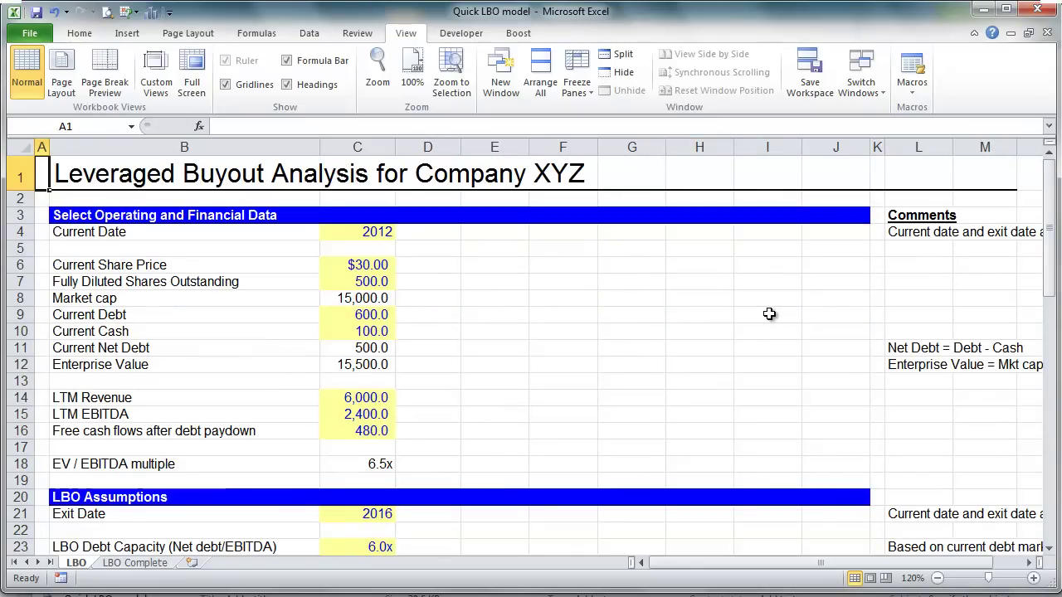